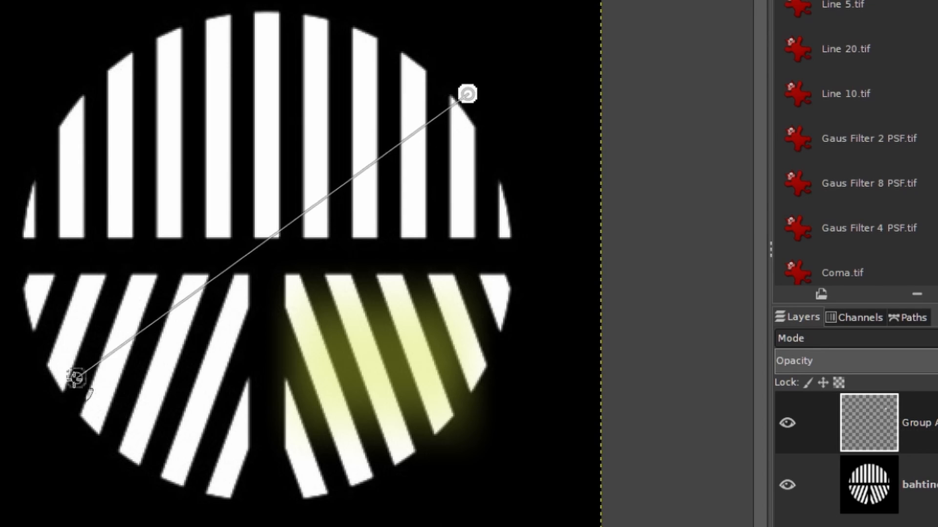
# Draw two crossing diagonal lines and one horizontal line, straight and white, across the mask on the Group Activity layer.
pyautogui.keyDown('shift'); pyautogui.click(6, 441); pyautogui.keyUp('shift')
pyautogui.click(62, 69)
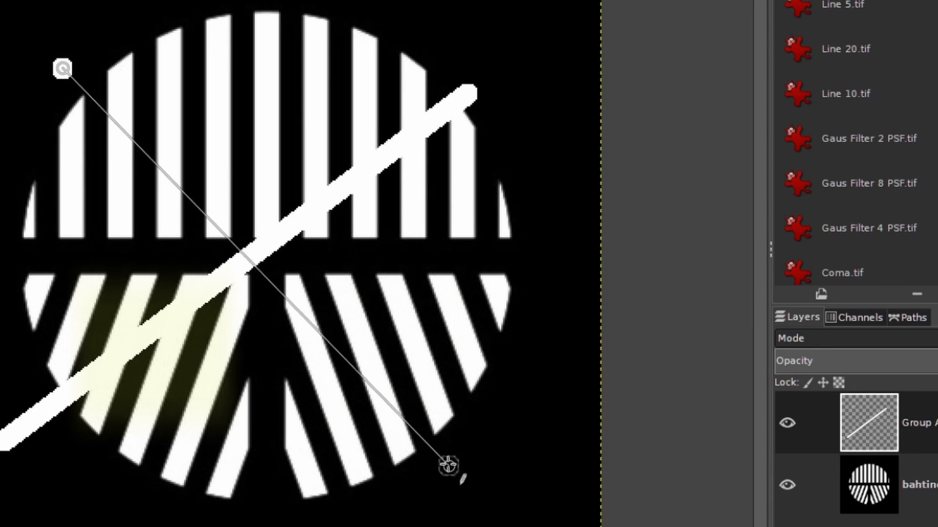
pyautogui.keyDown('shift'); pyautogui.click(435, 440); pyautogui.keyUp('shift')
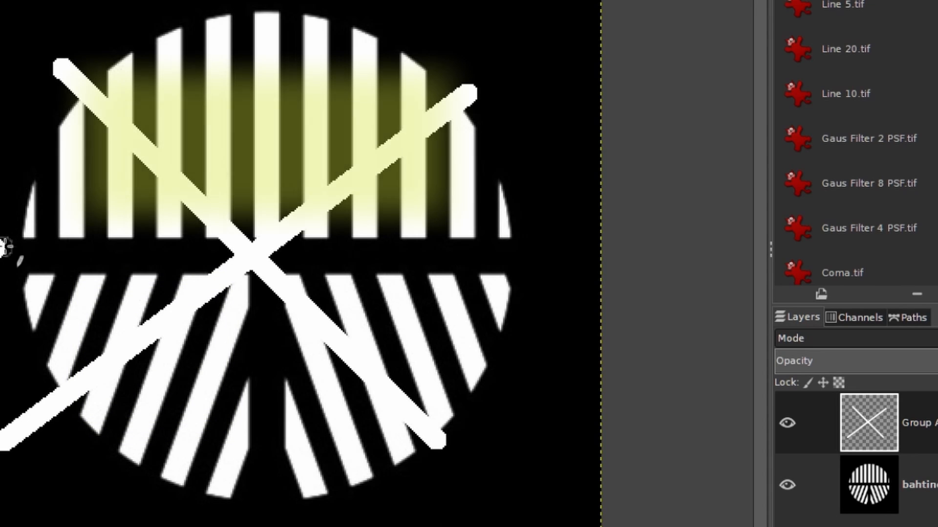
pyautogui.keyDown('shift'); pyautogui.click(564, 254); pyautogui.keyUp('shift')
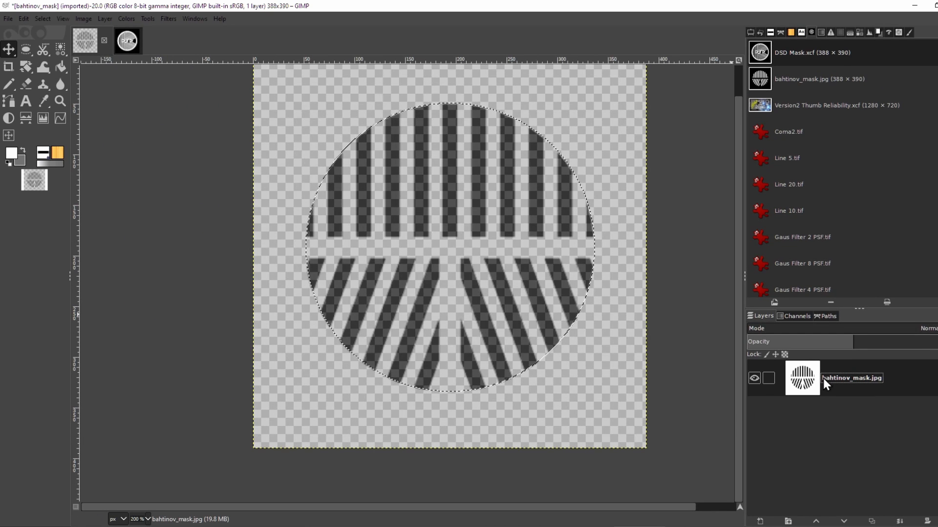
# Rotate the bahtinov_mask.jpg layer 90° counter-clockwise.
pyautogui.click(104, 18)
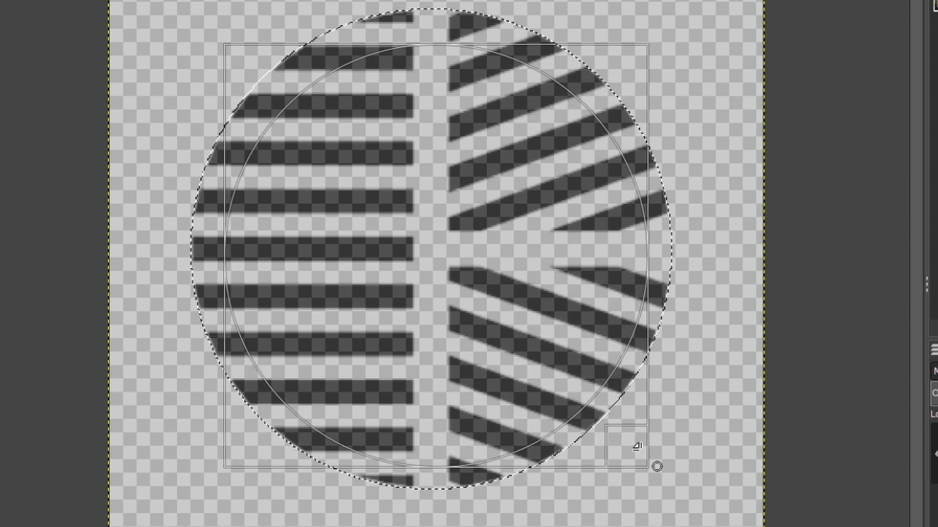
pyautogui.moveTo(428, 254); pyautogui.dragTo(427, 243)
pyautogui.hotkey('ctrl', 'z')
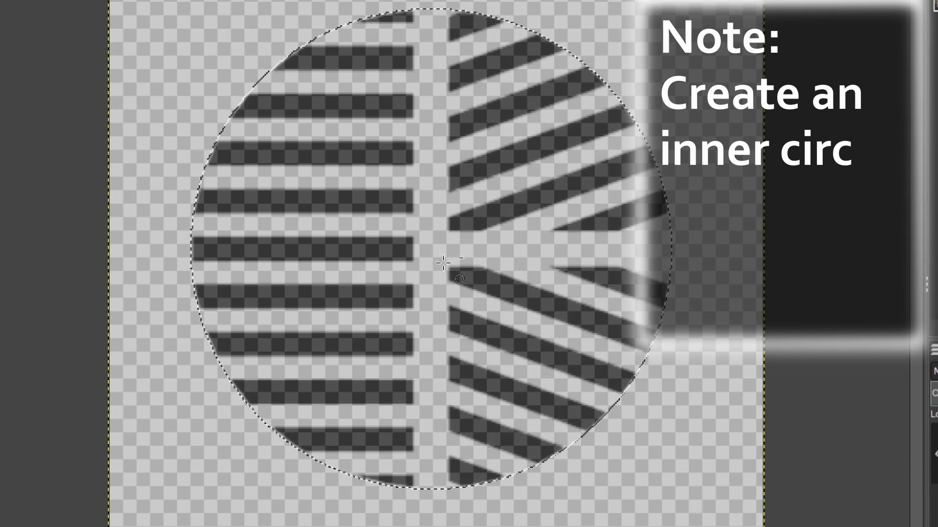
pyautogui.click(347, 132)
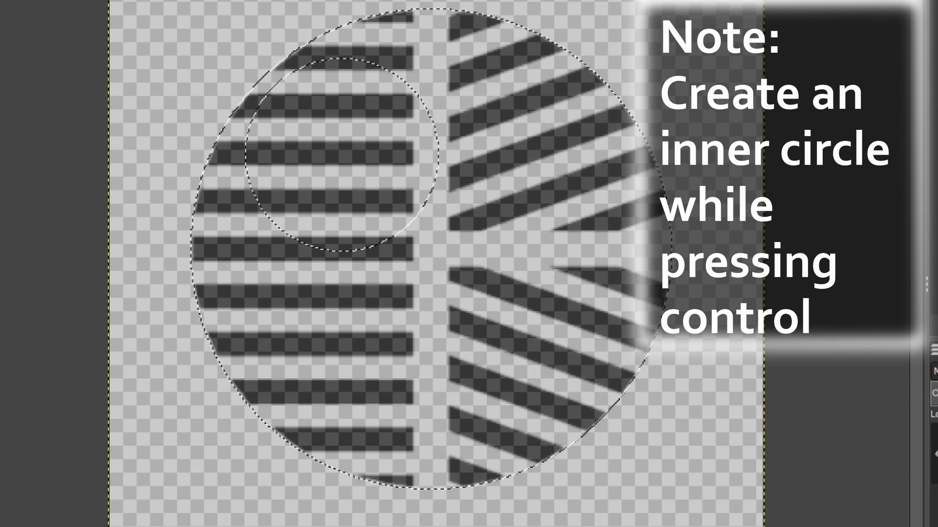
pyautogui.hotkey('ctrl', 'z')
# Subtract a centred, slightly smaller inner circle from the circular selection and fill the remaining ring with white.
pyautogui.keyDown('ctrl'); pyautogui.moveTo(219, 31); pyautogui.dragTo(647, 459); pyautogui.keyUp('ctrl')
pyautogui.moveTo(496, 297); pyautogui.dragTo(479, 285)
pyautogui.moveTo(628, 442); pyautogui.dragTo(641, 455)
pyautogui.moveTo(507, 322); pyautogui.dragTo(507, 320)
pyautogui.moveTo(264, 244); pyautogui.dragTo(268, 243, button='middle')
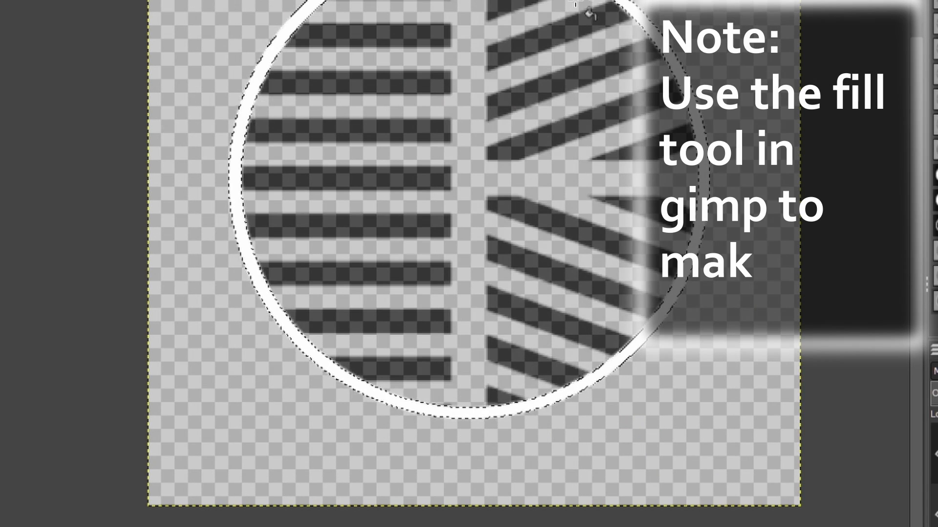
pyautogui.keyDown('ctrl'); pyautogui.scroll(1, 493, 6); pyautogui.keyUp('ctrl')
pyautogui.keyDown('ctrl'); pyautogui.scroll(-1, 493, 5); pyautogui.keyUp('ctrl')
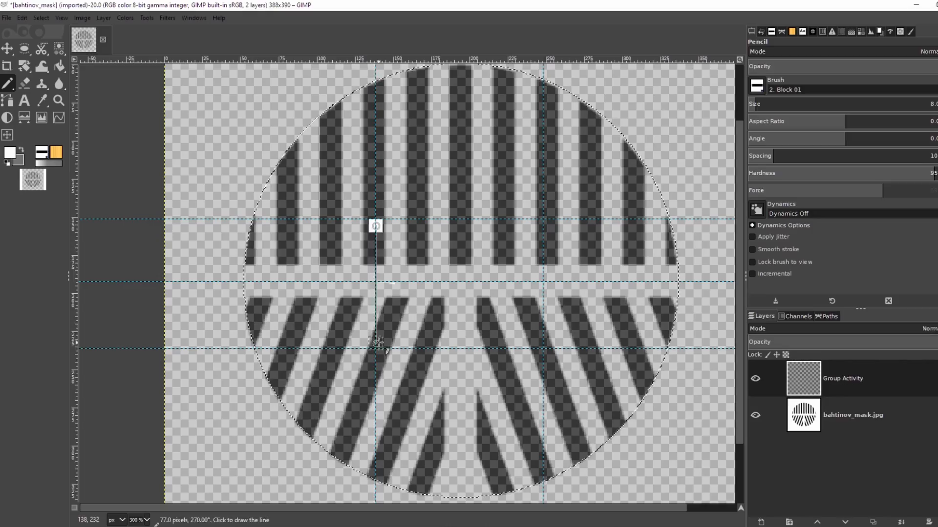
# Pencil the letters D and S in straight white strokes between the horizontal guides on the Group Activity layer.
pyautogui.moveTo(415, 282)
pyautogui.mouseDown()
pyautogui.moveTo(378, 222)
pyautogui.moveTo(414, 282)
pyautogui.mouseUp()
pyautogui.moveTo(470, 219); pyautogui.dragTo(441, 265)
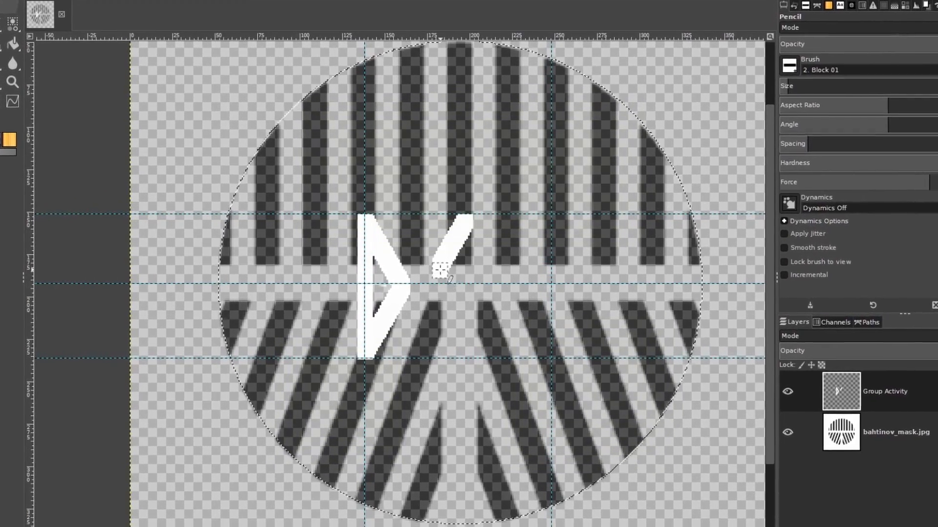
pyautogui.moveTo(441, 269); pyautogui.dragTo(463, 310)
pyautogui.hotkey('ctrl', 'z')
pyautogui.moveTo(441, 271); pyautogui.dragTo(430, 354)
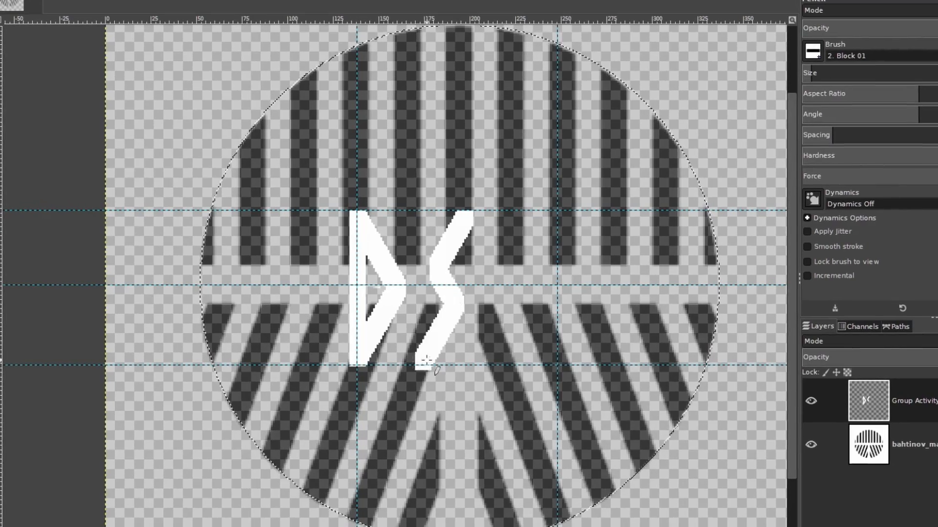
# Pencil the final letter D after the S from three straight white strokes between the horizontal guides.
pyautogui.click(503, 219)
pyautogui.keyDown('shift'); pyautogui.click(502, 359); pyautogui.keyUp('shift')
pyautogui.keyDown('shift'); pyautogui.click(543, 287); pyautogui.keyUp('shift')
pyautogui.click(503, 218)
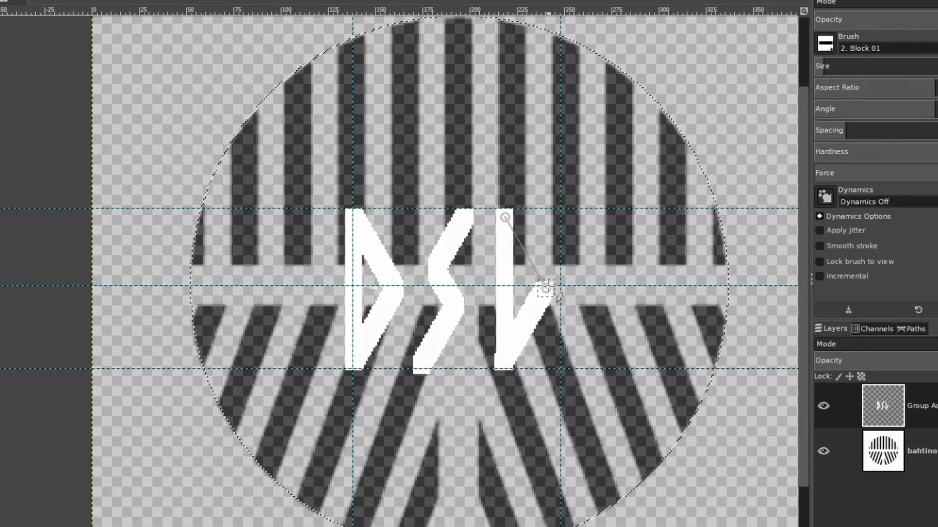
pyautogui.keyDown('shift'); pyautogui.click(545, 287); pyautogui.keyUp('shift')
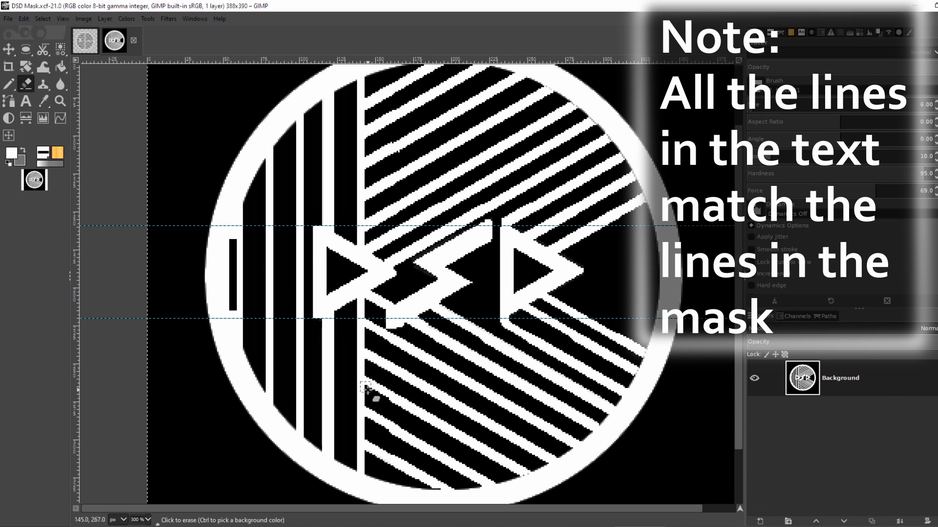
# In DSD Mask.xcf, choose black as a colour and make it the background colour for the Eraser.
pyautogui.keyDown('ctrl'); pyautogui.scroll(2, 342, 378); pyautogui.keyUp('ctrl')
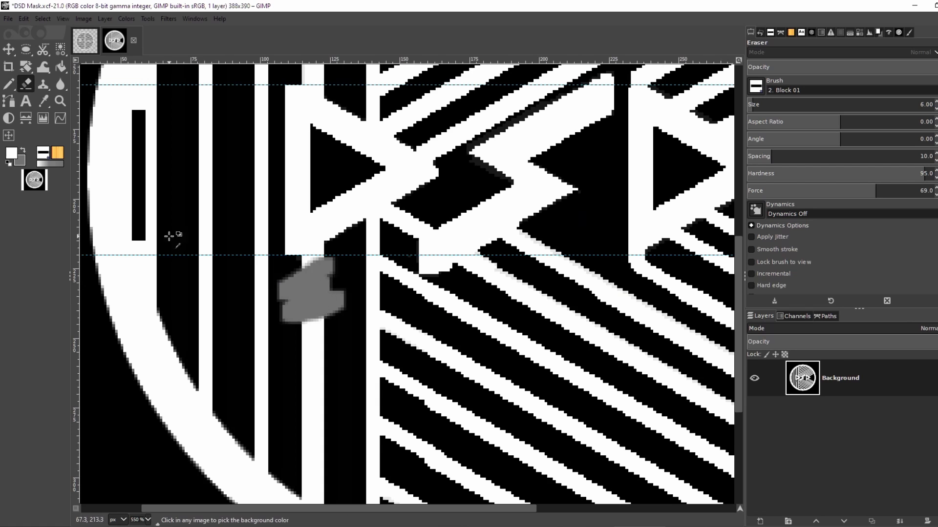
pyautogui.click(11, 154)
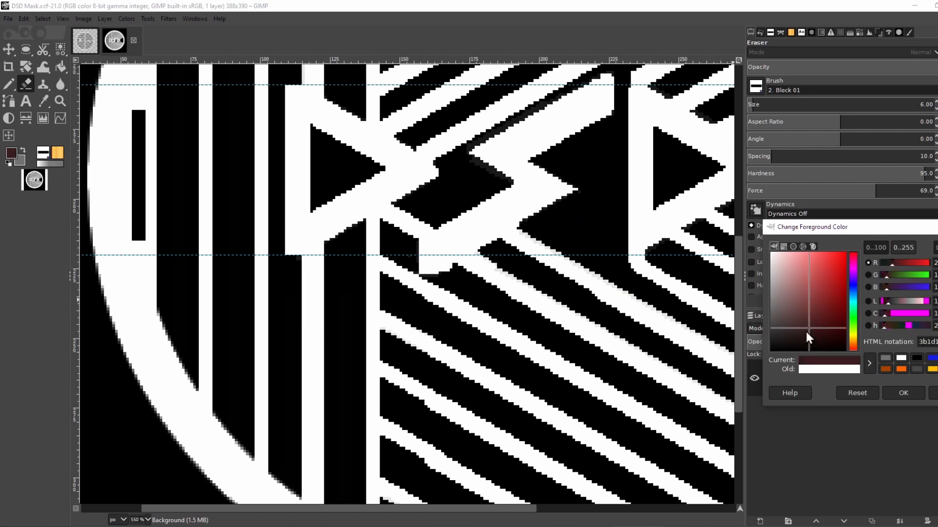
pyautogui.click(904, 393)
pyautogui.press('x')
# Erase the vertical bars between the ring and the vertical divider on the side of the first letter D.
pyautogui.keyDown('shift'); pyautogui.click(315, 357); pyautogui.keyUp('shift')
pyautogui.moveTo(315, 357); pyautogui.dragTo(298, 281, button='middle')
pyautogui.keyDown('shift'); pyautogui.click(296, 409); pyautogui.keyUp('shift')
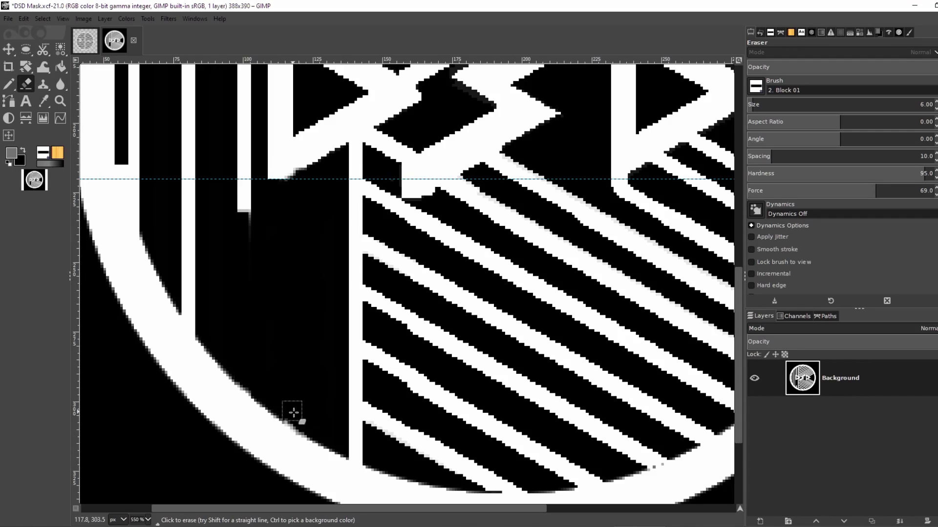
pyautogui.keyDown('ctrl'); pyautogui.scroll(-2, 322, 444); pyautogui.keyUp('ctrl')
pyautogui.click(250, 381)
pyautogui.keyDown('ctrl'); pyautogui.keyDown('shift'); pyautogui.click(250, 134); pyautogui.keyUp('shift'); pyautogui.keyUp('ctrl')
pyautogui.click(309, 80)
pyautogui.keyDown('shift'); pyautogui.click(308, 203); pyautogui.keyUp('shift')
pyautogui.keyDown('ctrl'); pyautogui.scroll(5, 318, 188); pyautogui.keyUp('ctrl')
pyautogui.keyDown('ctrl'); pyautogui.scroll(-5, 237, 195); pyautogui.keyUp('ctrl')
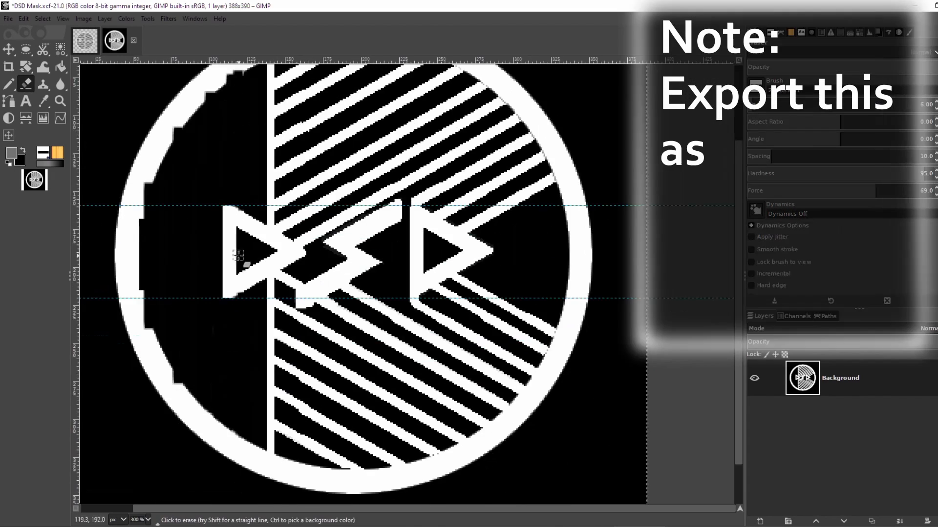
# Pencil evenly spaced horizontal white bars from the vertical divider to the ring in the emptied section of the mask.
pyautogui.press('n')
pyautogui.keyDown('ctrl'); pyautogui.scroll(2, 220, 98); pyautogui.keyUp('ctrl')
pyautogui.keyDown('ctrl'); pyautogui.click(241, 125); pyautogui.keyUp('ctrl')
pyautogui.keyDown('ctrl'); pyautogui.scroll(-1, 208, 322); pyautogui.keyUp('ctrl')
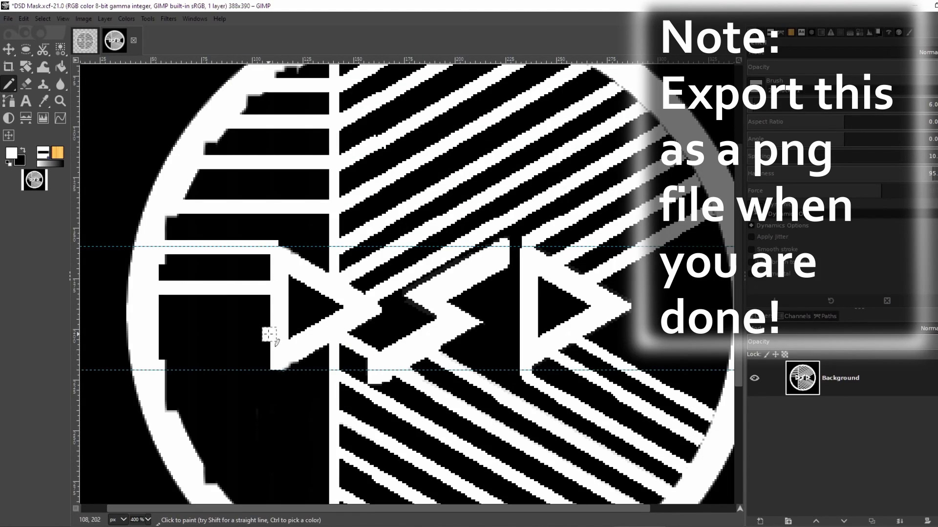
pyautogui.click(321, 416)
pyautogui.keyDown('shift'); pyautogui.click(175, 415); pyautogui.keyUp('shift')
pyautogui.scroll(-5, 321, 400)
pyautogui.click(323, 241)
pyautogui.keyDown('shift'); pyautogui.click(198, 240); pyautogui.keyUp('shift')
pyautogui.keyDown('ctrl'); pyautogui.scroll(4, 166, 171); pyautogui.keyUp('ctrl')
pyautogui.keyDown('ctrl'); pyautogui.scroll(-4, 243, 293); pyautogui.keyUp('ctrl')
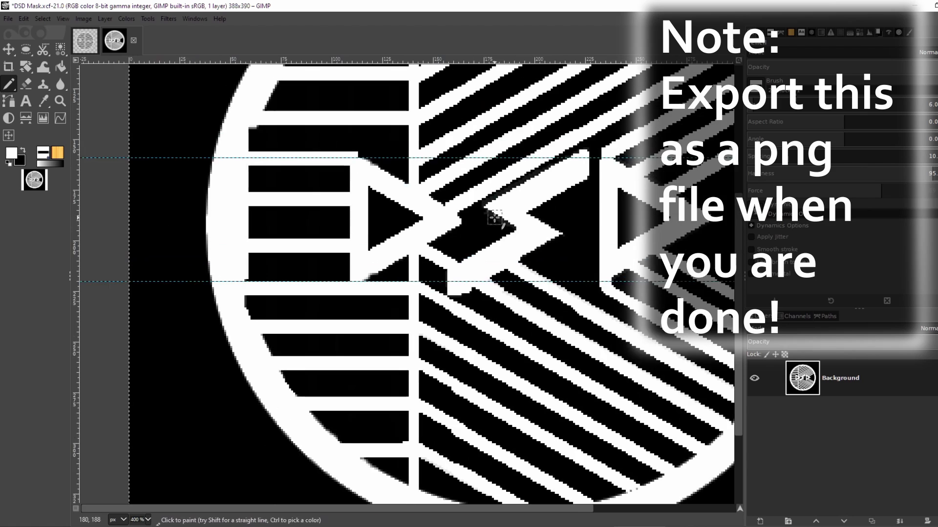
# Touch up the ring's jagged inner edge between the new horizontal bars with the Pencil.
pyautogui.keyDown('ctrl'); pyautogui.scroll(2, 496, 215); pyautogui.keyUp('ctrl')
pyautogui.click(23, 151)
pyautogui.keyDown('ctrl'); pyautogui.scroll(3, 337, 296); pyautogui.keyUp('ctrl')
pyautogui.click(292, 336)
pyautogui.keyDown('ctrl'); pyautogui.scroll(-3, 317, 444); pyautogui.keyUp('ctrl')
pyautogui.keyDown('ctrl'); pyautogui.scroll(2, 350, 127); pyautogui.keyUp('ctrl')
pyautogui.keyDown('ctrl'); pyautogui.scroll(2, 364, 195); pyautogui.keyUp('ctrl')
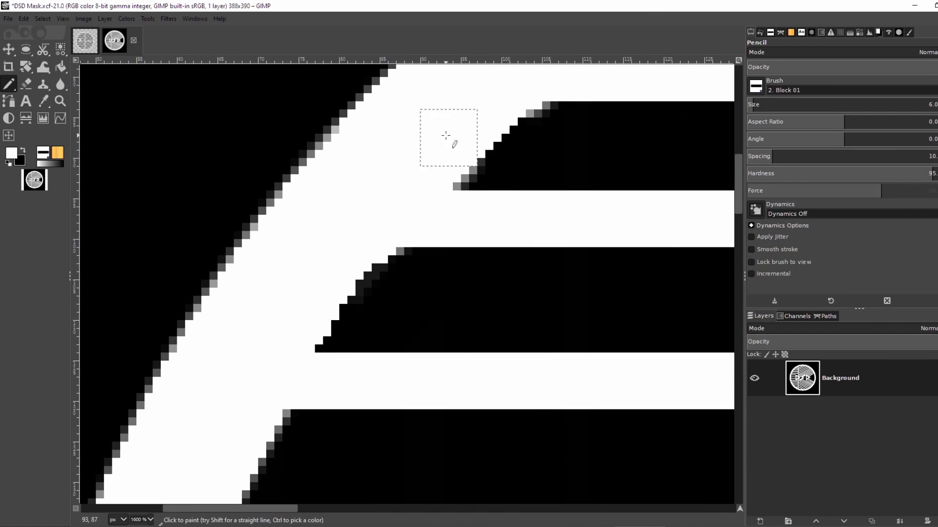
pyautogui.keyDown('ctrl'); pyautogui.scroll(-3, 446, 136); pyautogui.keyUp('ctrl')
pyautogui.keyDown('ctrl'); pyautogui.scroll(6, 533, 88); pyautogui.keyUp('ctrl')
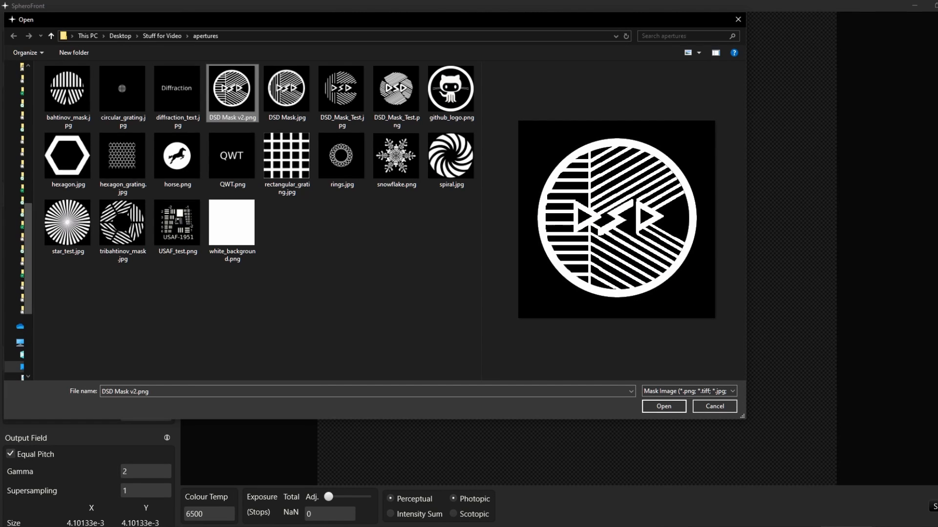
# Switch to SpheroFront and load DSD Mask v2.png as the aperture mask image.
pyautogui.press('Return')
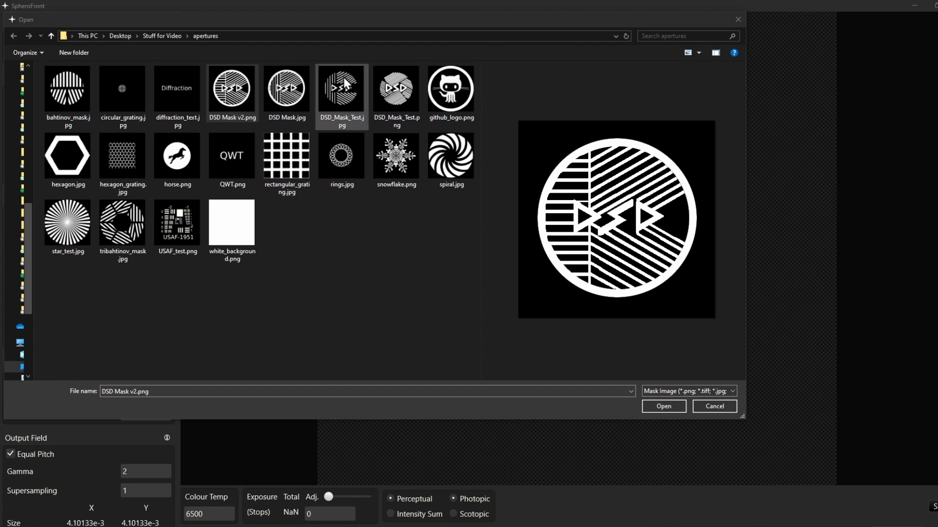
pyautogui.click(235, 96)
pyautogui.click(663, 406)
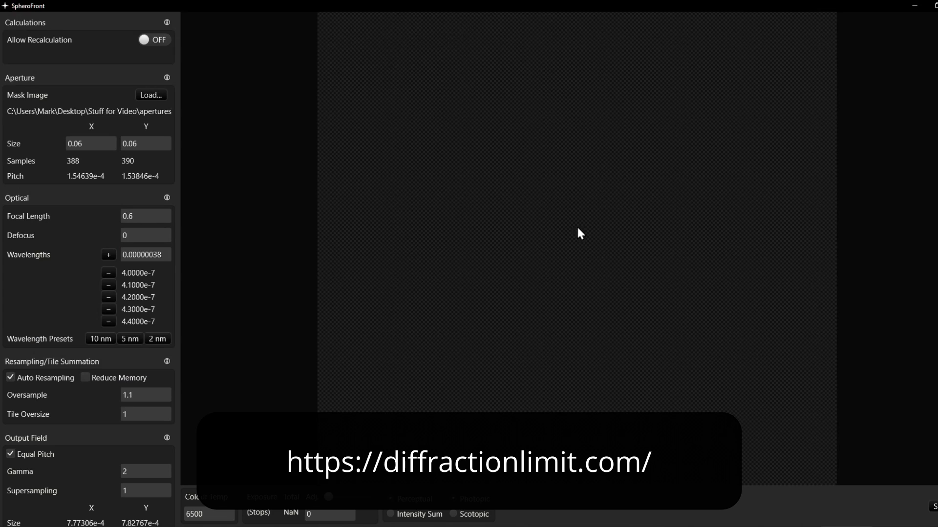
# Allow recalculation to simulate the mask's diffraction pattern and adjust the exposure of the result.
pyautogui.click(152, 40)
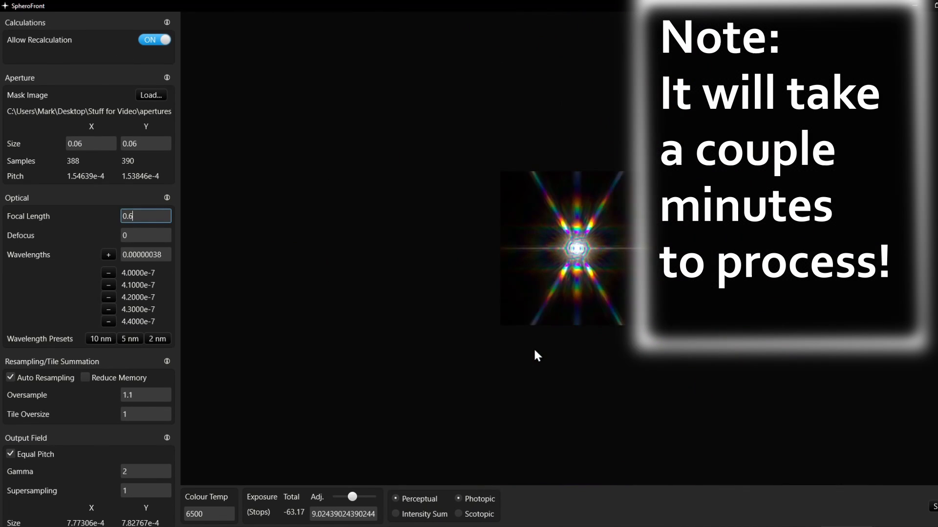
pyautogui.scroll(1, 559, 337)
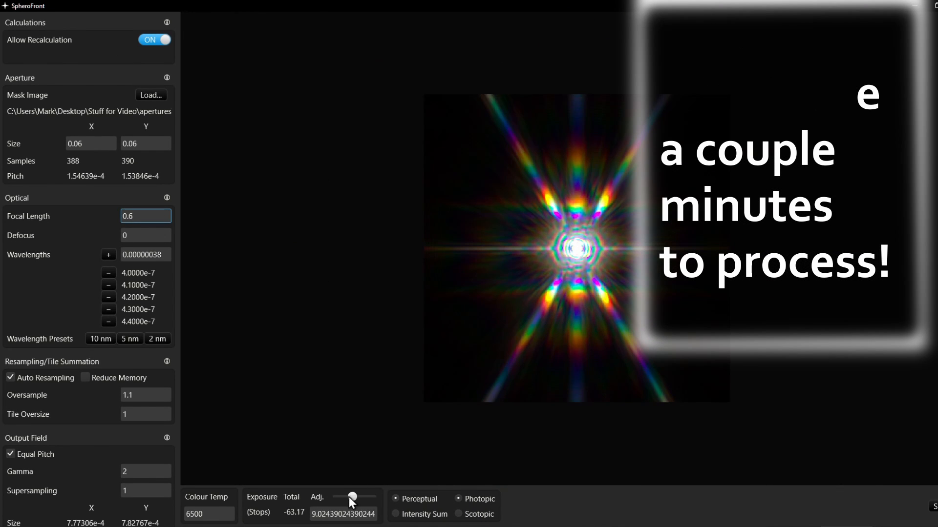
pyautogui.moveTo(349, 497); pyautogui.dragTo(349, 498)
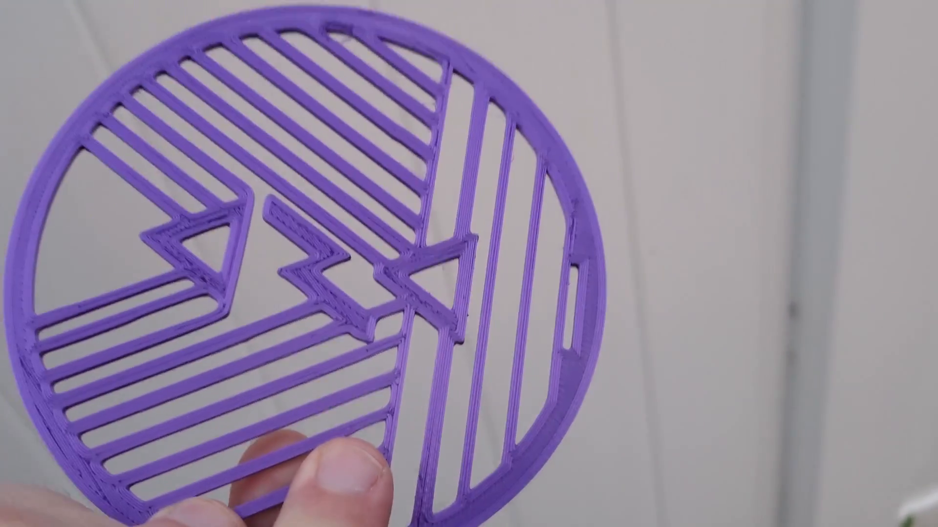
# Switch to the SVG converter at image.online-convert.com, upload DSD Mask v2.png and convert it to SVG.
pyautogui.scroll(-7, 398, 360)
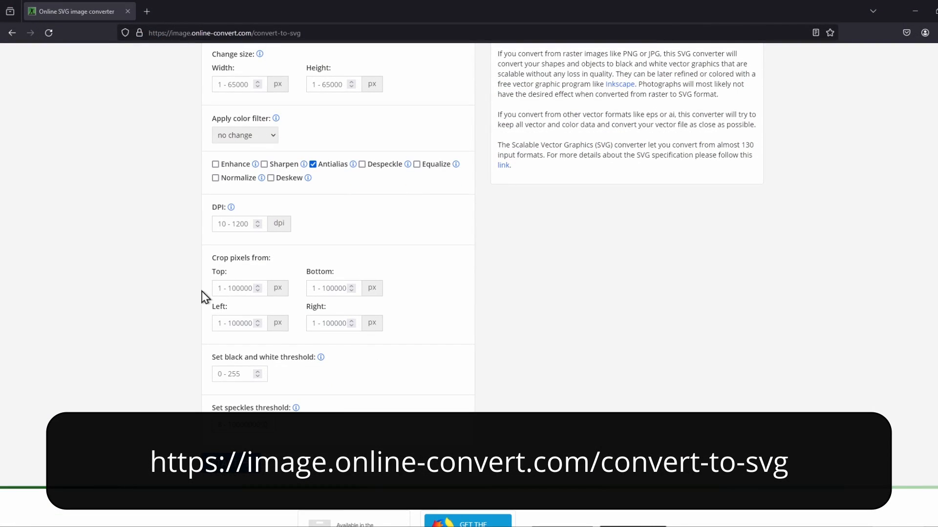
pyautogui.scroll(6, 391, 307)
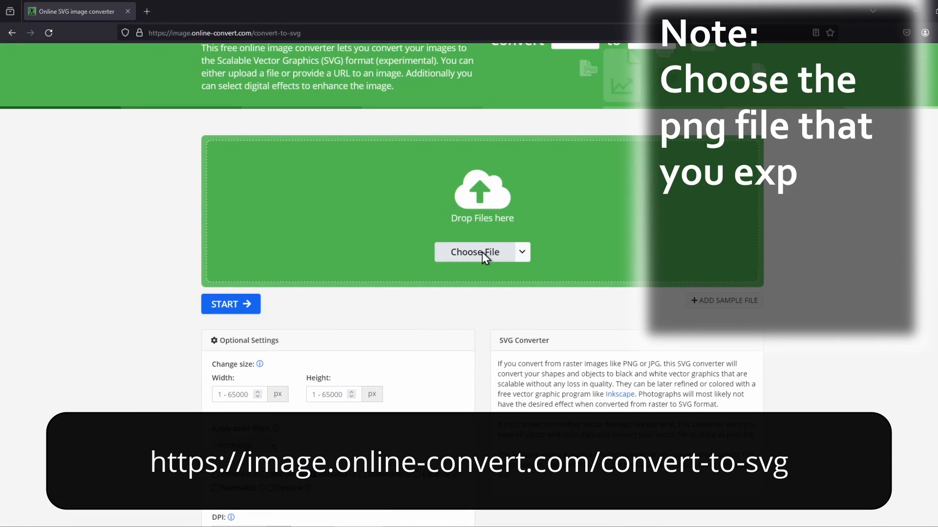
pyautogui.click(482, 252)
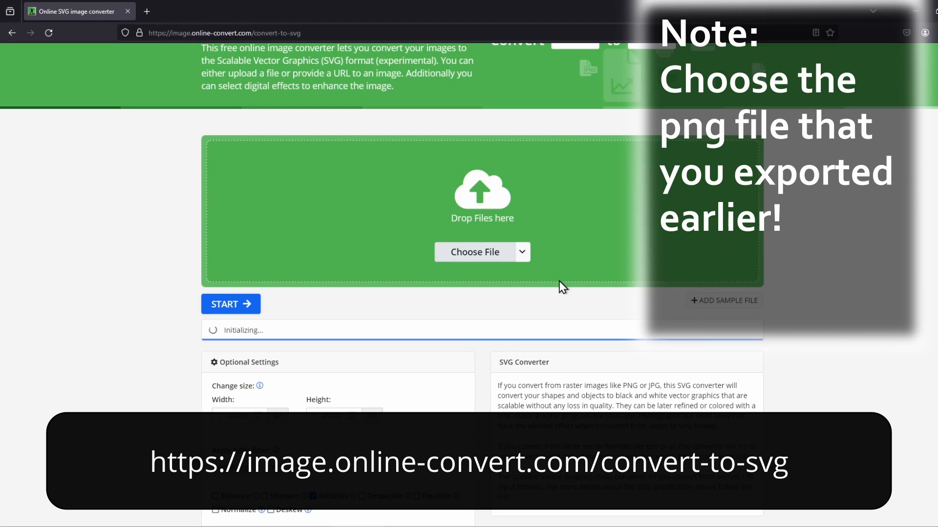
pyautogui.scroll(-2, 151, 212)
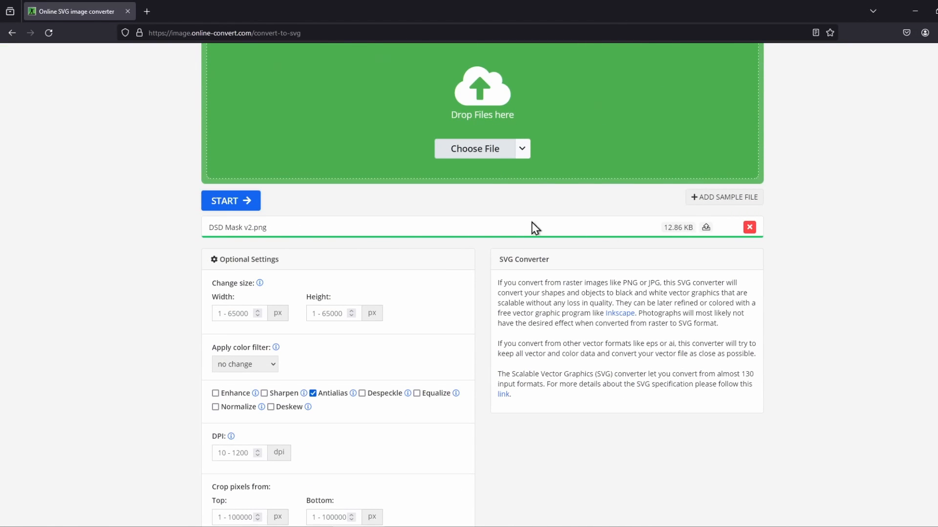
pyautogui.scroll(-6, 481, 233)
pyautogui.scroll(5, 464, 243)
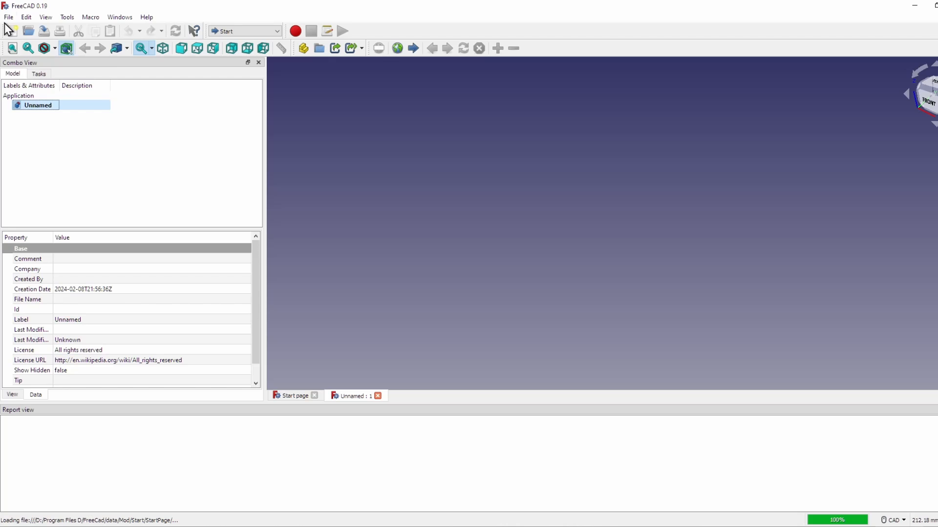
# Switch to FreeCAD and import DSD Mask v2.svg from the apertures folder as SVG geometry (importSVG).
pyautogui.click(9, 18)
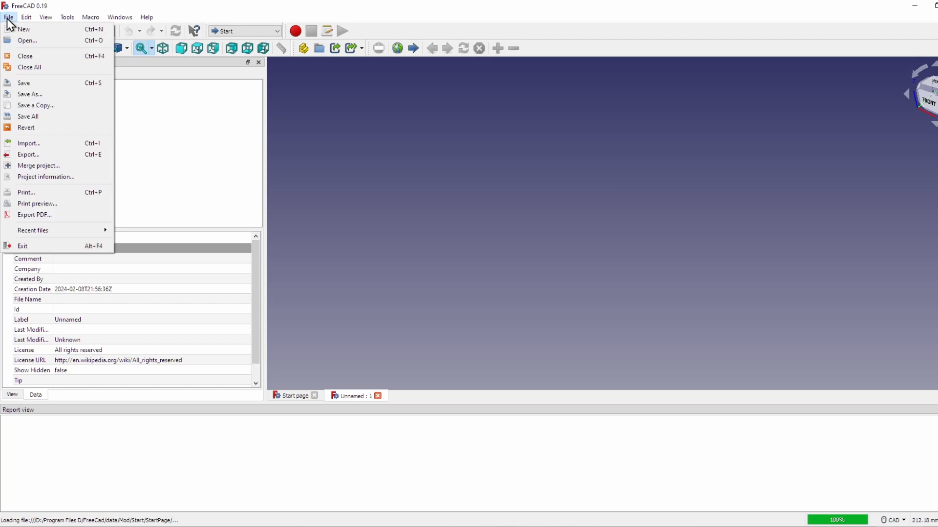
pyautogui.click(30, 143)
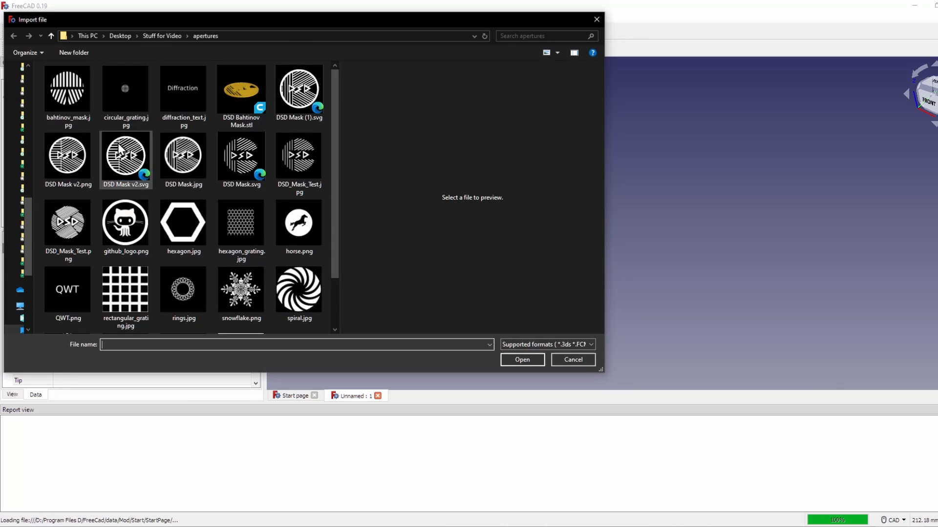
pyautogui.click(120, 149)
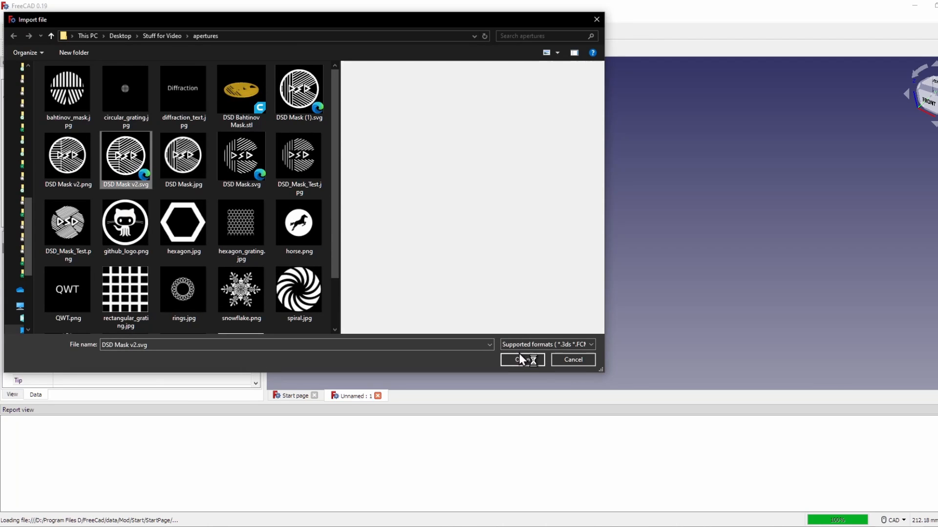
pyautogui.click(522, 360)
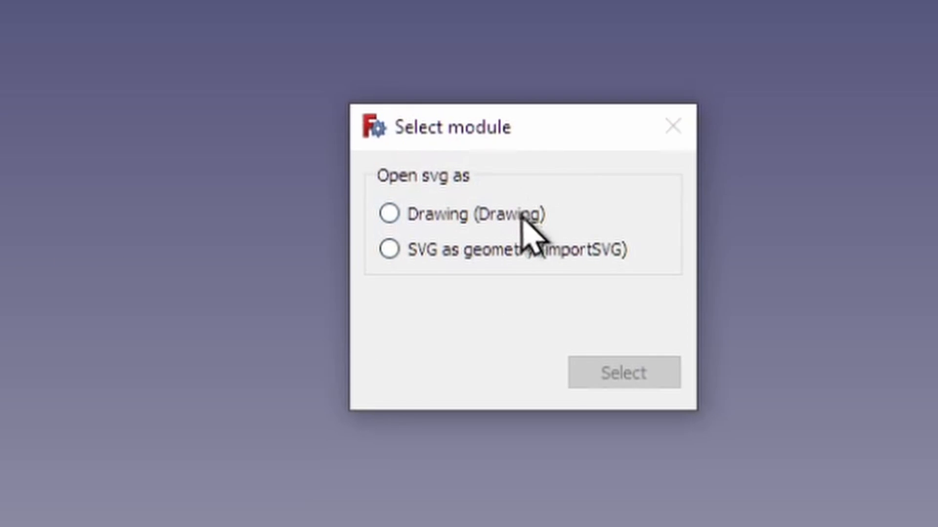
pyautogui.click(670, 371)
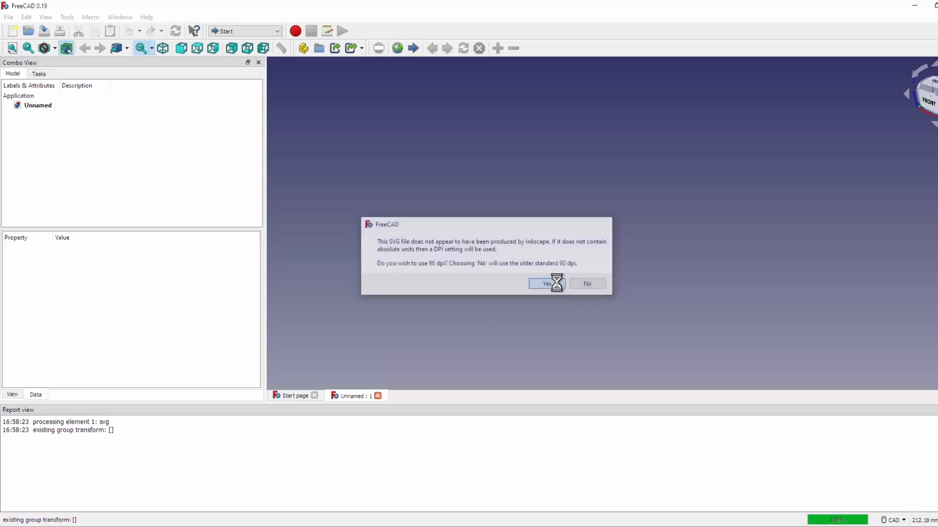
# Complete the SVG import at 96 dpi and remove the outer square frame around the mask.
pyautogui.click(723, 325)
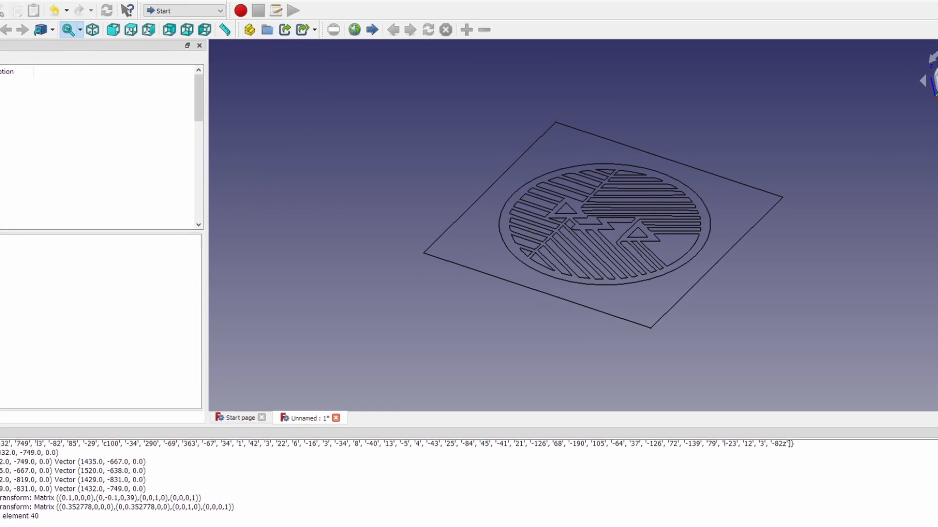
pyautogui.rightClick(659, 295)
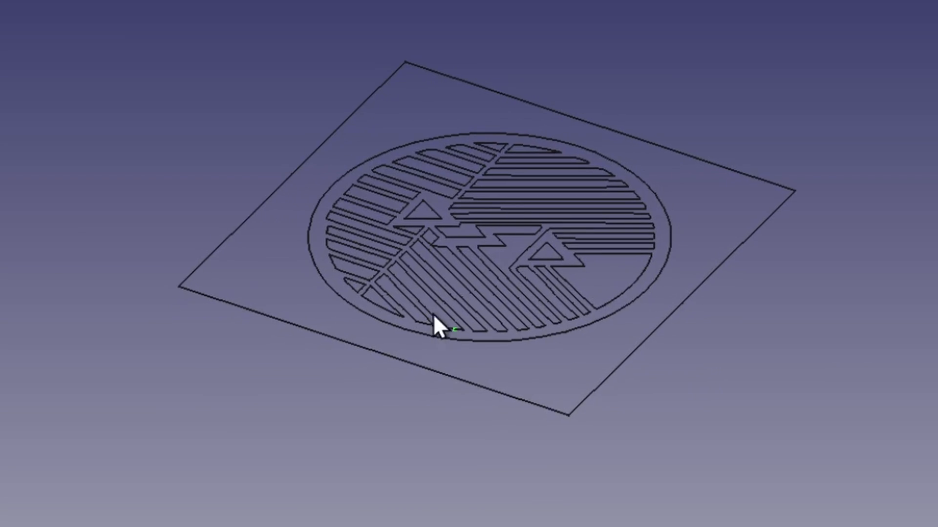
pyautogui.click(413, 336)
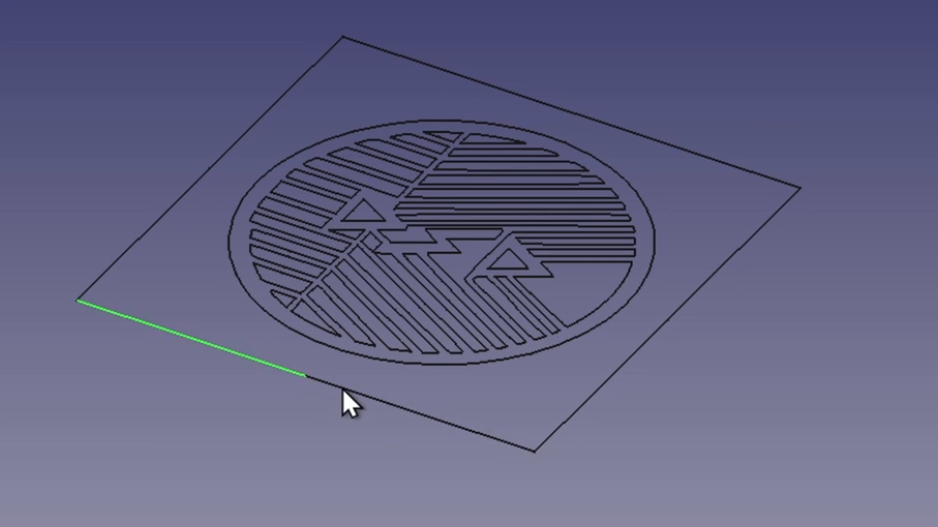
pyautogui.click(388, 296)
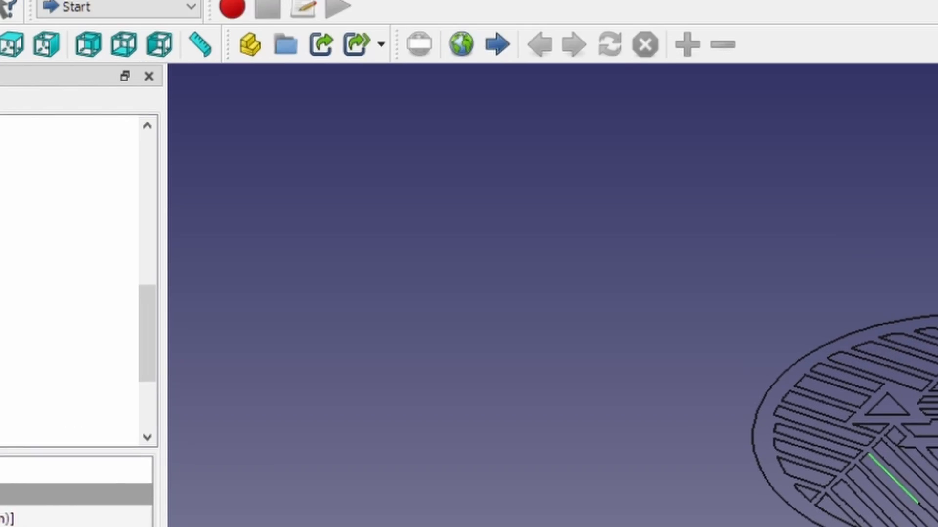
# In the Draft workbench, convert Path001 through Path037 into one sketch and delete the original paths.
pyautogui.click(299, 71)
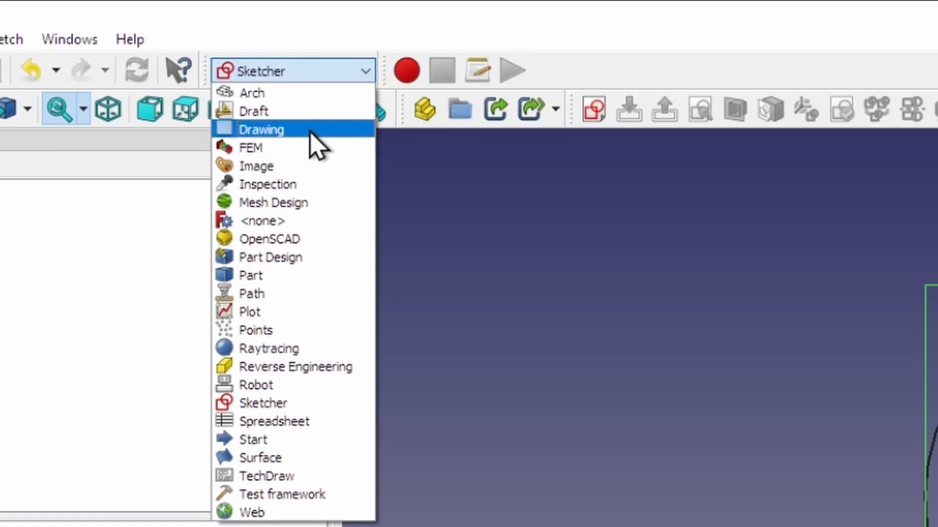
pyautogui.click(264, 112)
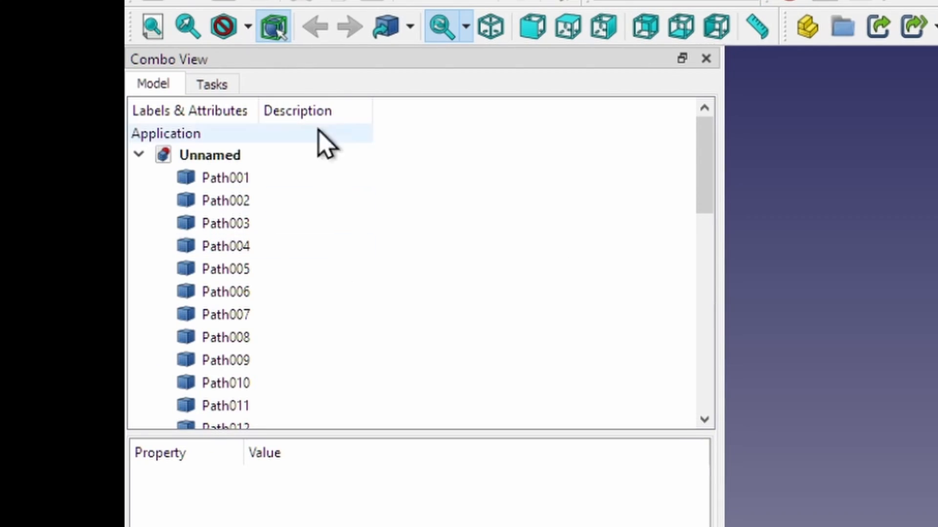
pyautogui.click(275, 176)
pyautogui.scroll(-9, 296, 318)
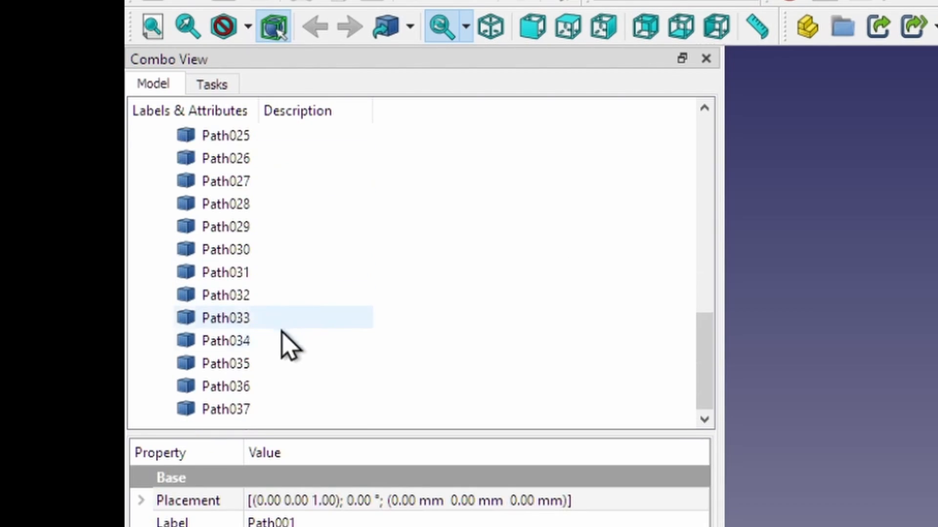
pyautogui.keyDown('shift'); pyautogui.click(245, 409); pyautogui.keyUp('shift')
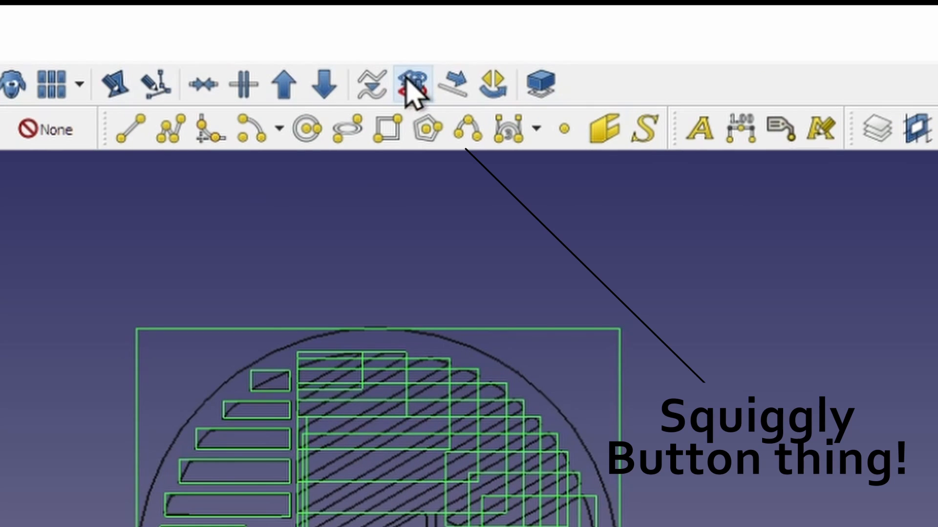
pyautogui.click(406, 88)
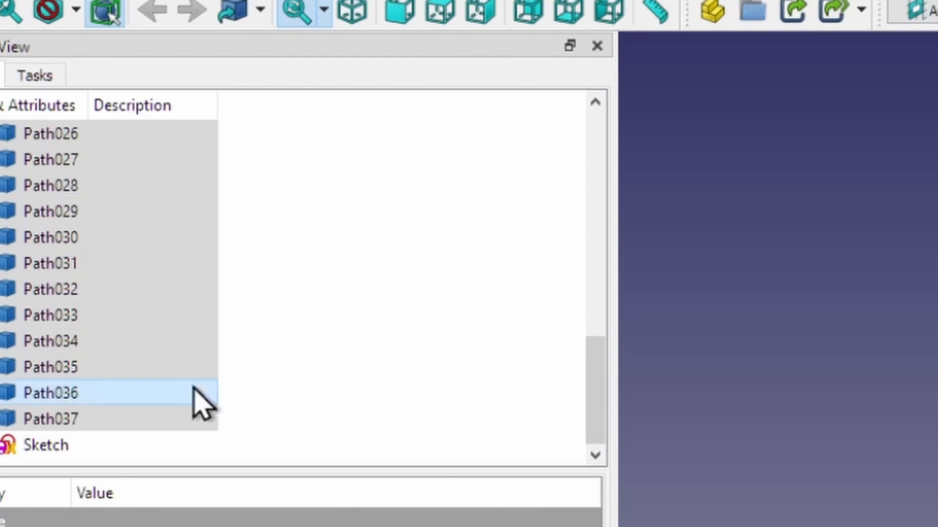
pyautogui.rightClick(200, 403)
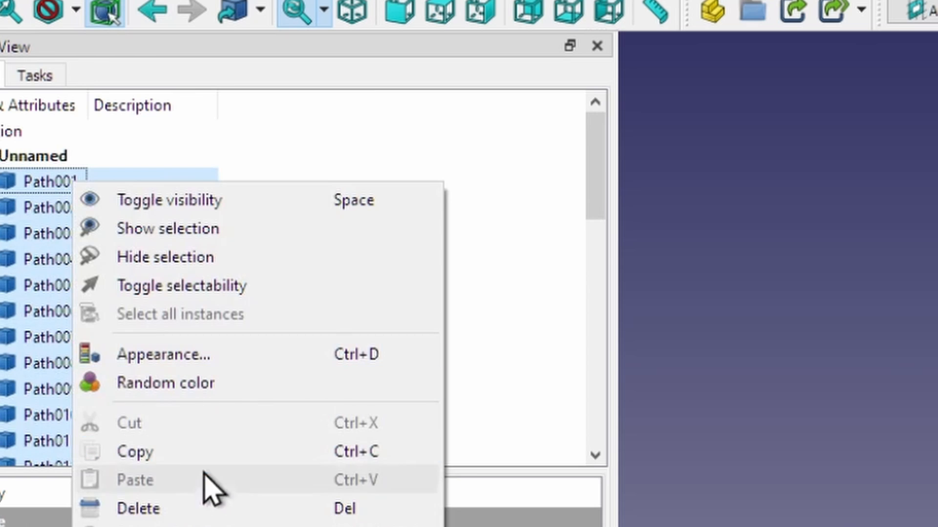
pyautogui.click(202, 508)
# In the Part workbench, extrude the mask sketch as a solid 2.5 mm thick.
pyautogui.click(67, 183)
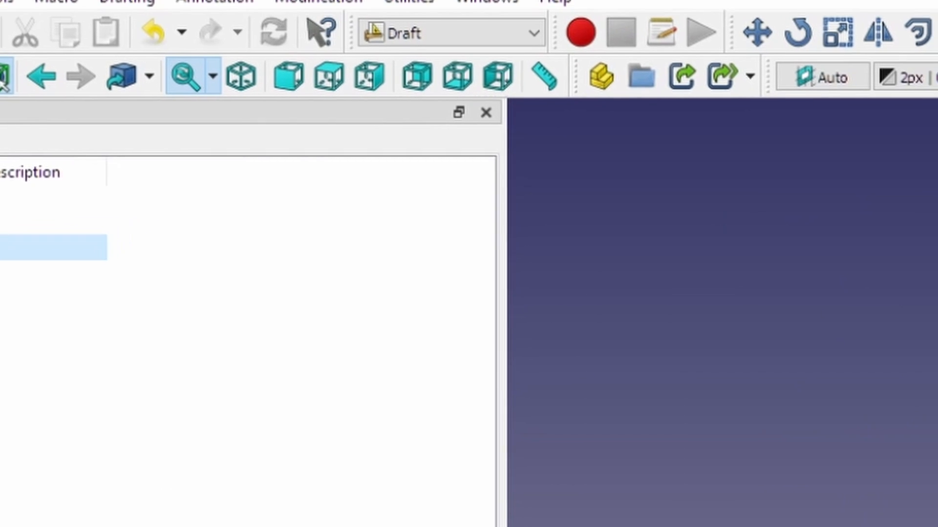
pyautogui.click(415, 60)
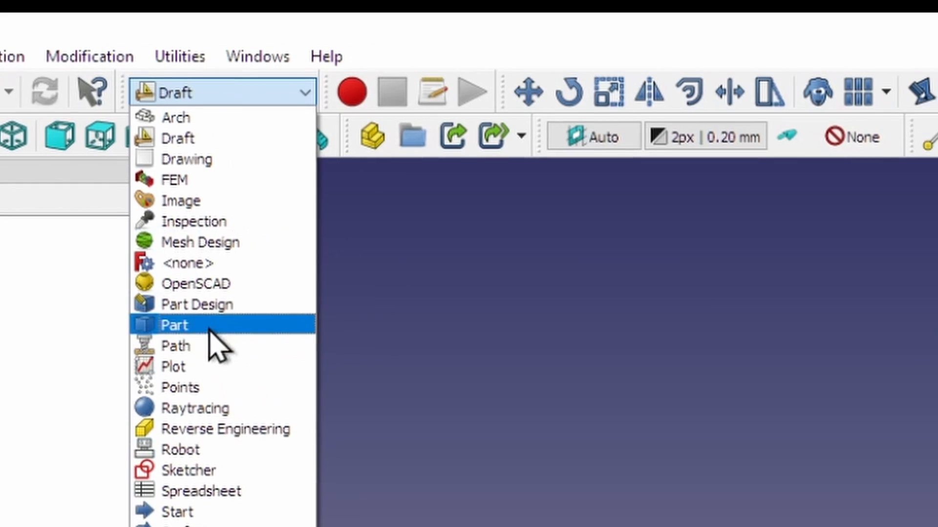
pyautogui.click(393, 296)
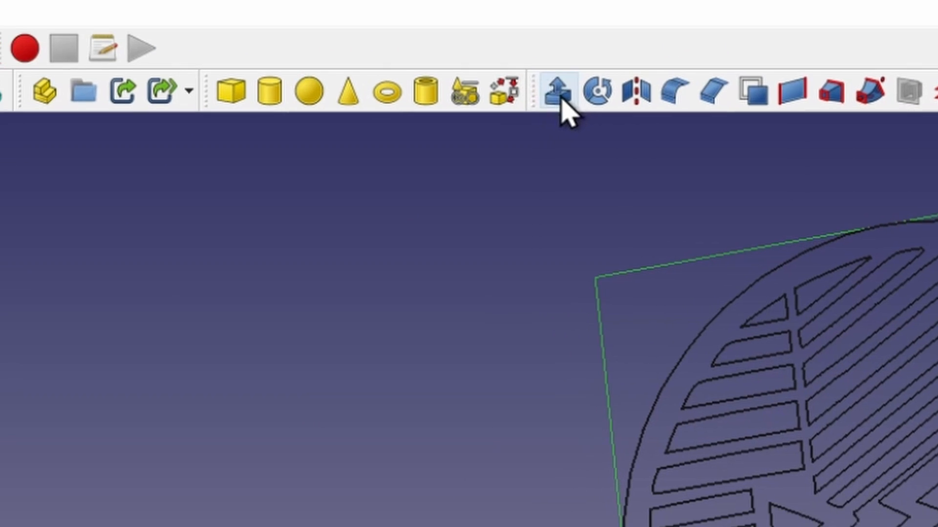
pyautogui.click(491, 116)
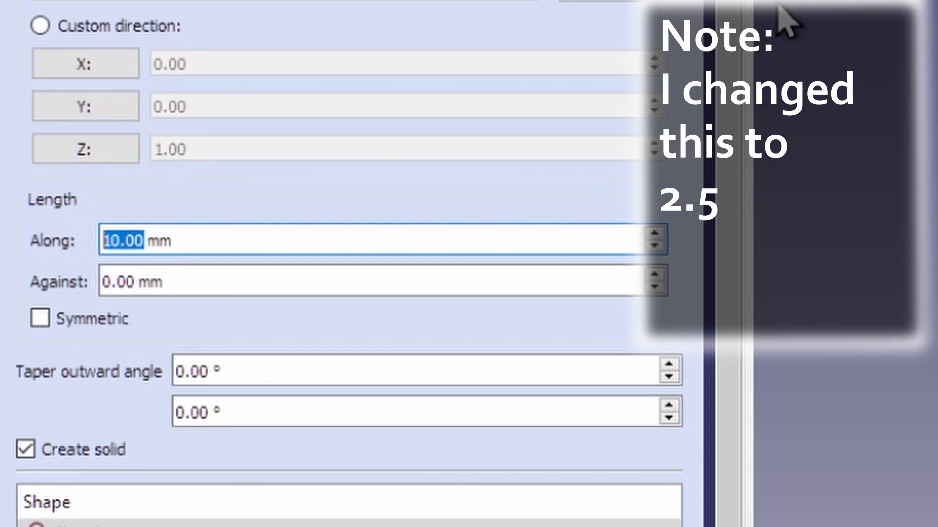
pyautogui.write('5.')
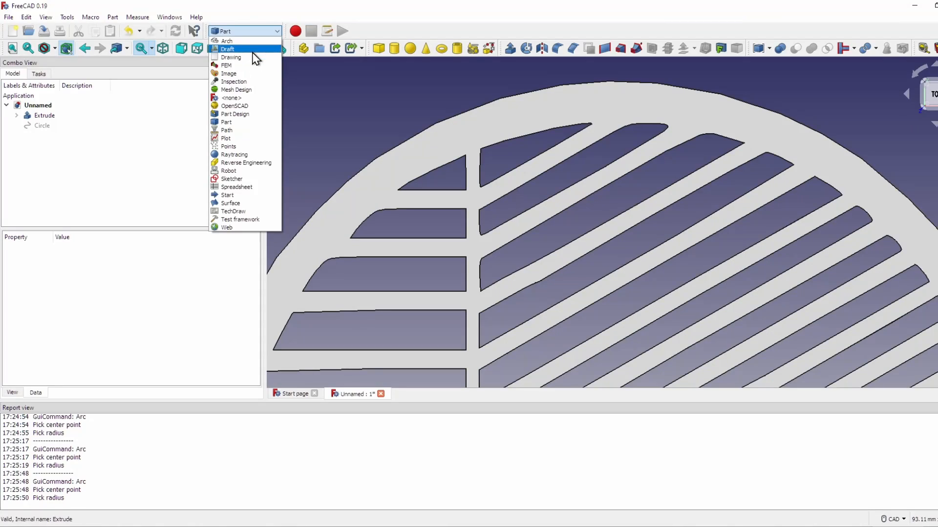
# In the Draft workbench, draw a circle about 2.74 mm in radius on the mask's outer rim.
pyautogui.click(227, 49)
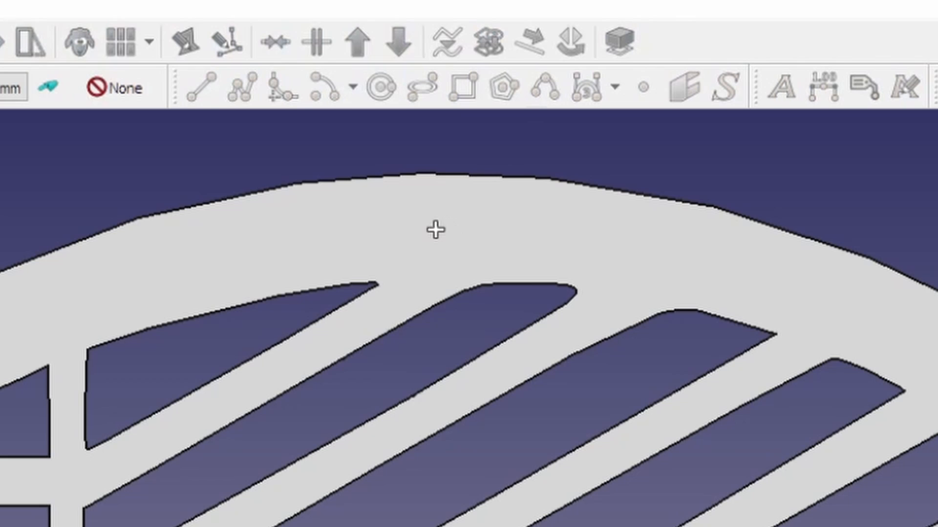
pyautogui.click(391, 205)
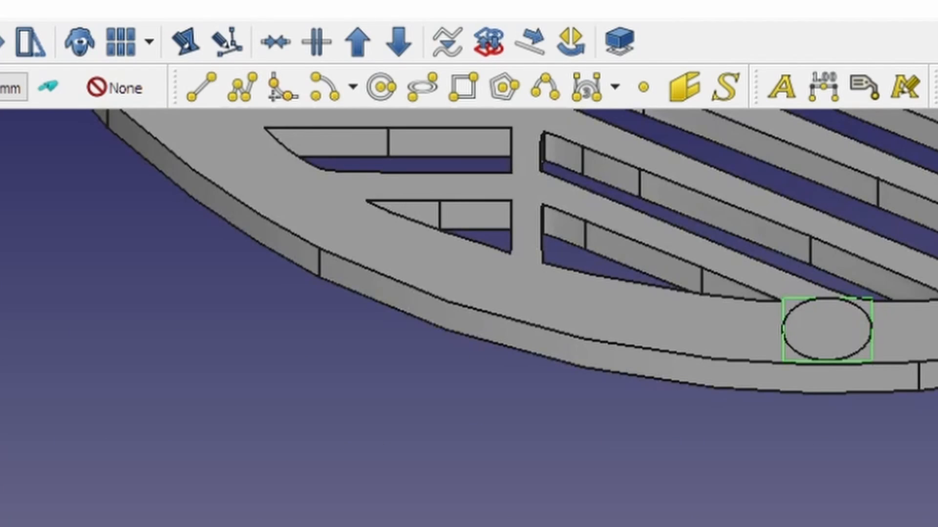
pyautogui.click(879, 35)
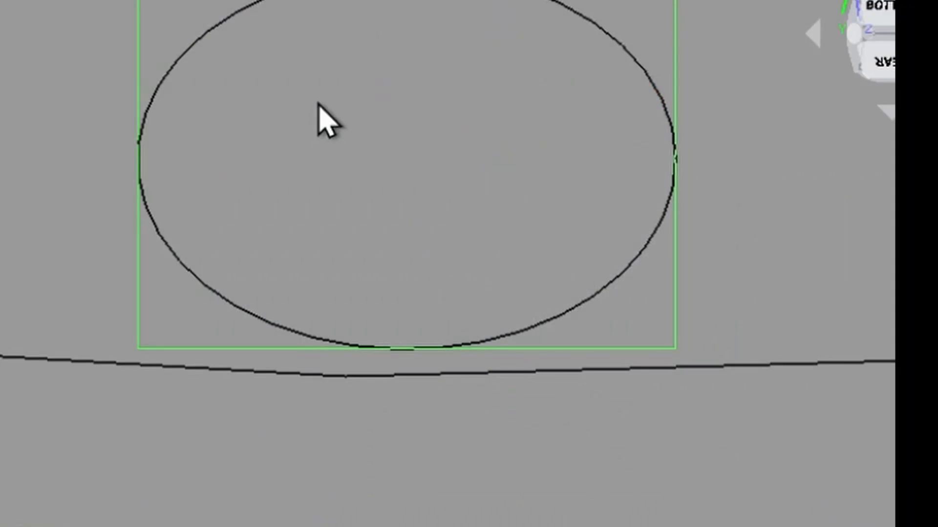
# In the Part workbench, extrude the rim circle to form a peg.
pyautogui.click(206, 28)
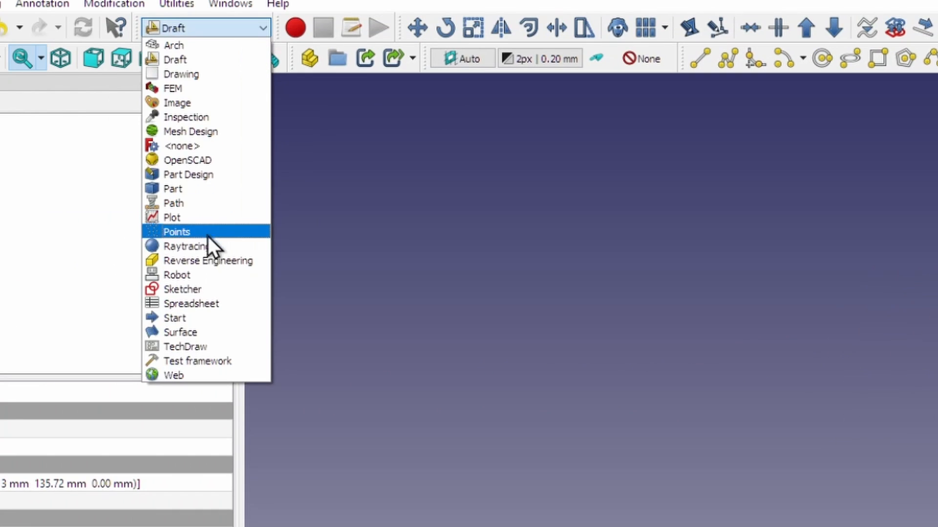
pyautogui.click(207, 195)
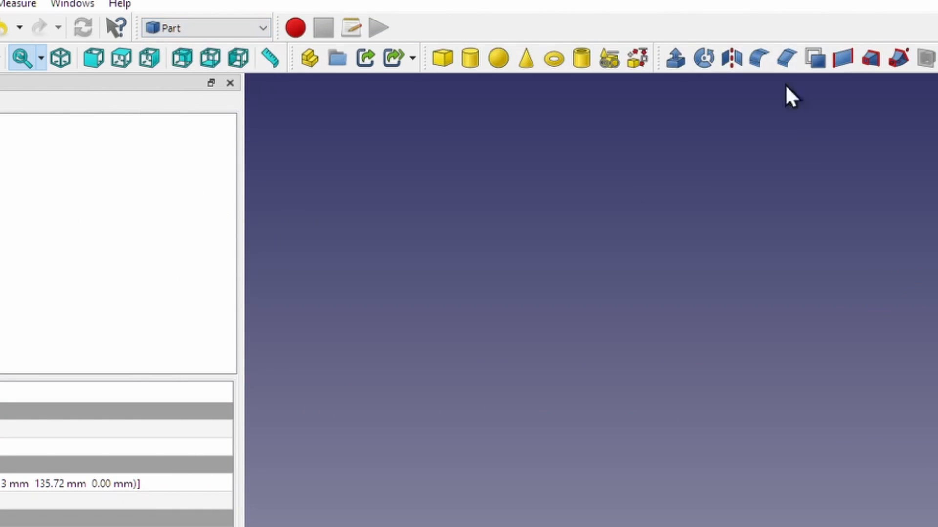
pyautogui.click(675, 57)
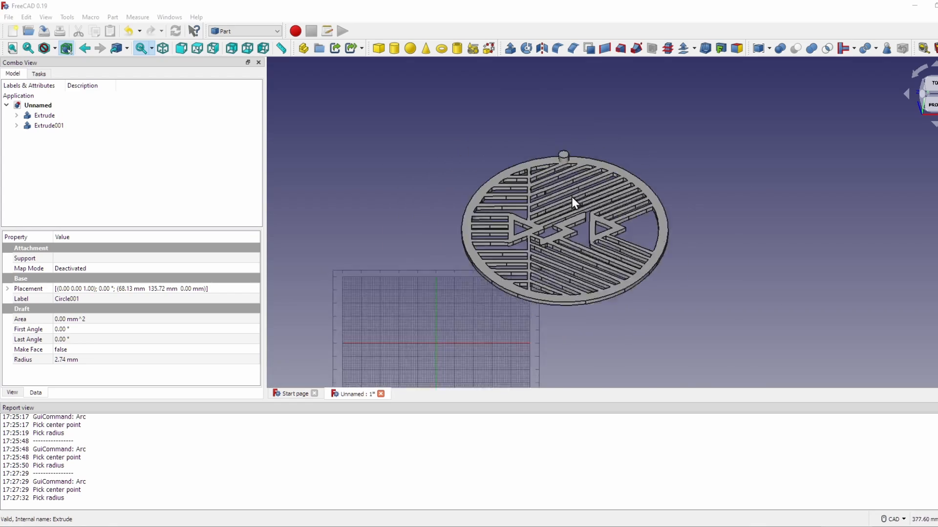
# Draw a second circle on the rim opposite the first peg and set its radius to 2.74 mm.
pyautogui.scroll(6, 570, 195)
pyautogui.scroll(-6, 563, 178)
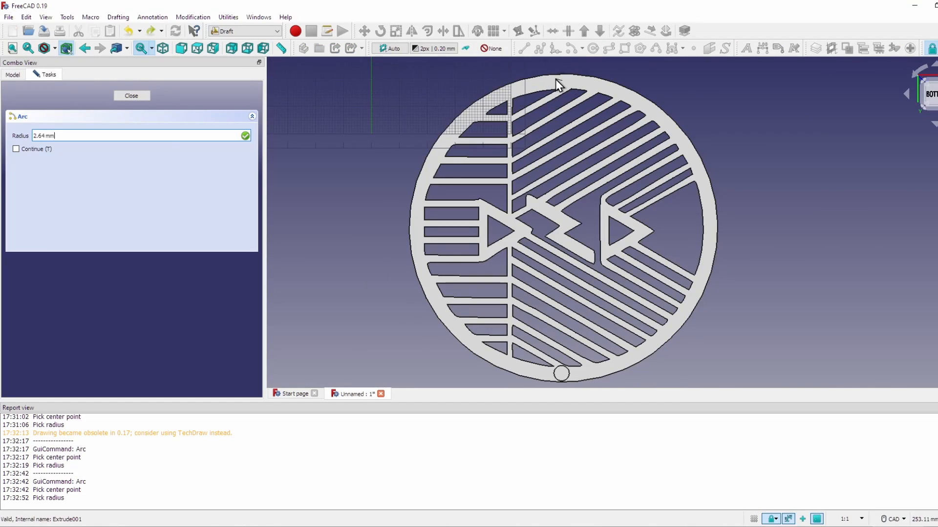
pyautogui.scroll(6, 555, 79)
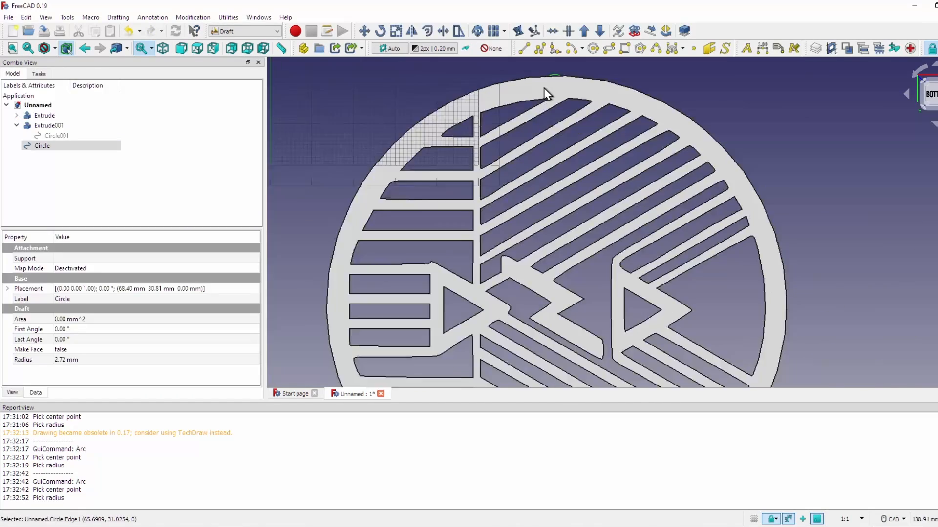
pyautogui.scroll(-4, 543, 88)
pyautogui.click(68, 146)
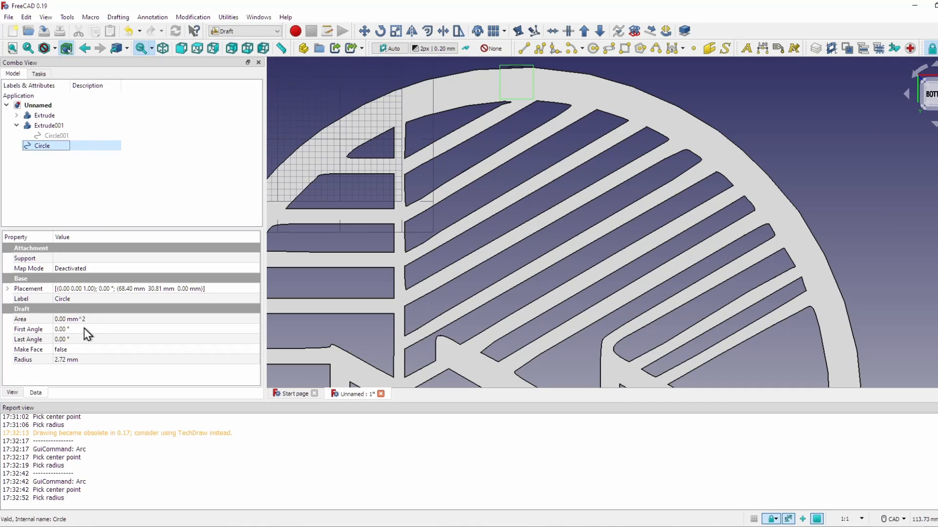
pyautogui.doubleClick(63, 360)
pyautogui.write('2.74')
pyautogui.doubleClick(46, 145)
pyautogui.click(131, 94)
# Try to shift the second circle along the rim's width by setting its placement Y to 31.2 mm.
pyautogui.click(49, 146)
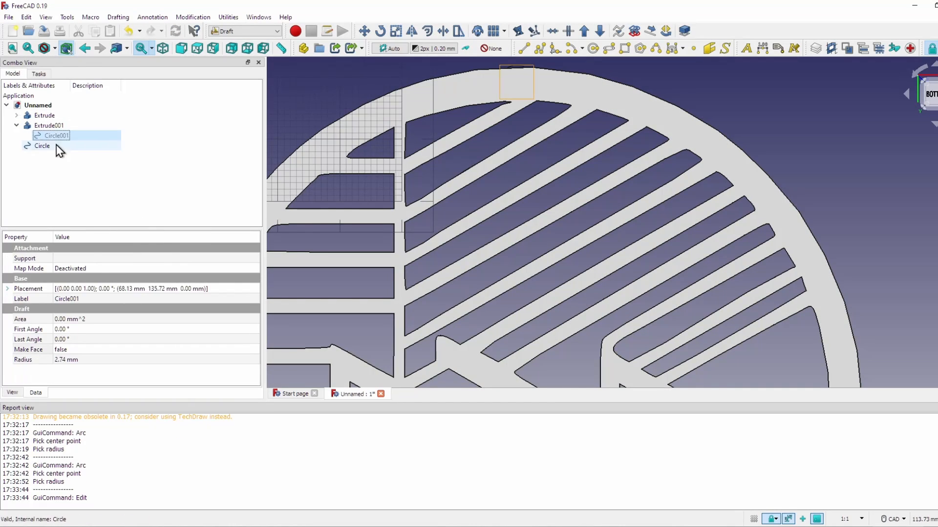
pyautogui.click(256, 288)
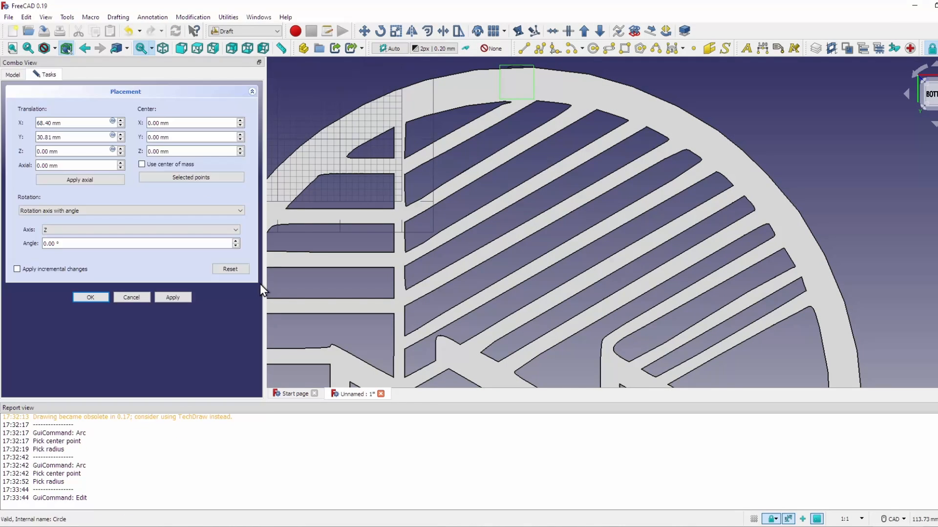
pyautogui.click(120, 135)
pyautogui.click(121, 135)
pyautogui.scroll(7, 531, 82)
pyautogui.scroll(-3, 469, 131)
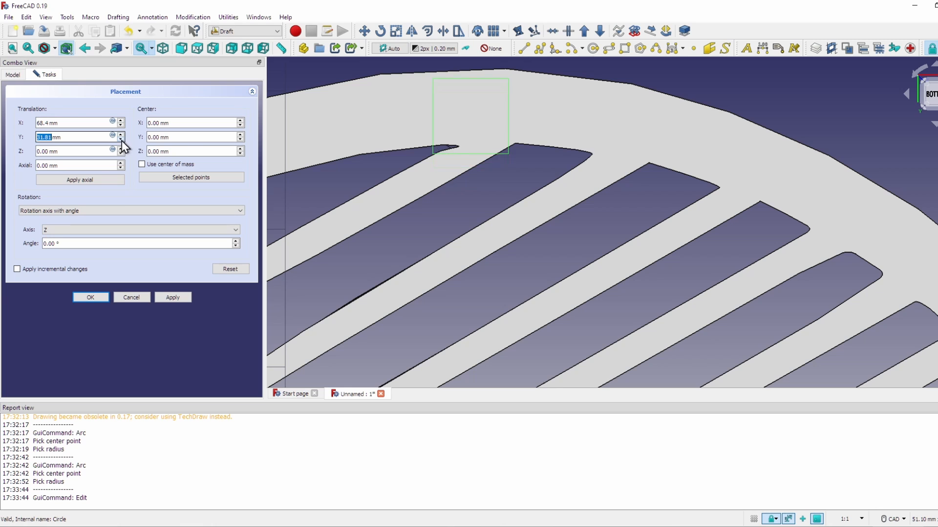
pyautogui.scroll(5, 471, 153)
pyautogui.scroll(-3, 471, 153)
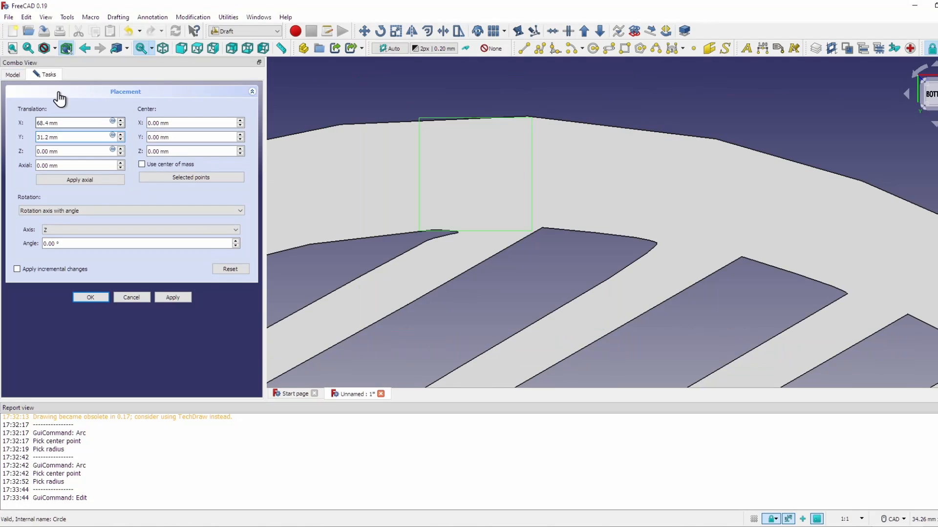
pyautogui.click(12, 75)
# In the Part workbench, extrude the second circle to form the opposite peg.
pyautogui.click(244, 31)
pyautogui.click(226, 122)
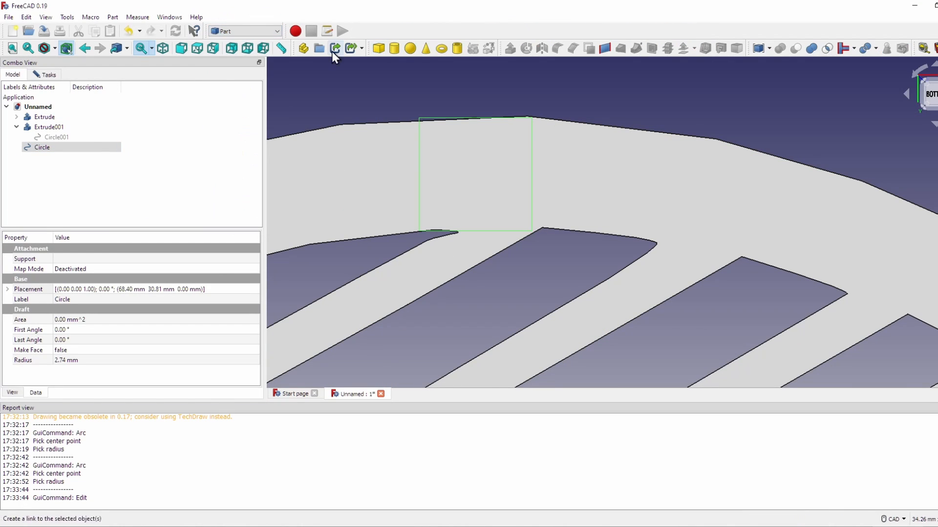
pyautogui.doubleClick(44, 147)
pyautogui.scroll(-14, 724, 103)
pyautogui.press('2')
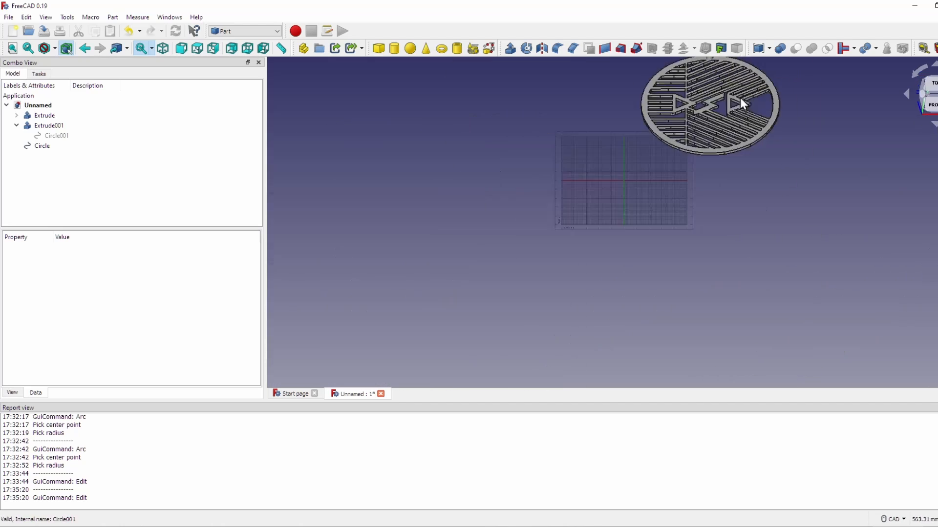
pyautogui.scroll(5, 723, 103)
pyautogui.click(40, 148)
pyautogui.click(510, 48)
pyautogui.click(86, 96)
# Save the document as DSD Mask v2 and export the three extrusions as DSD Mask v2.stl.
pyautogui.scroll(-2, 748, 99)
pyautogui.moveTo(748, 99); pyautogui.dragTo(732, 244, button='middle')
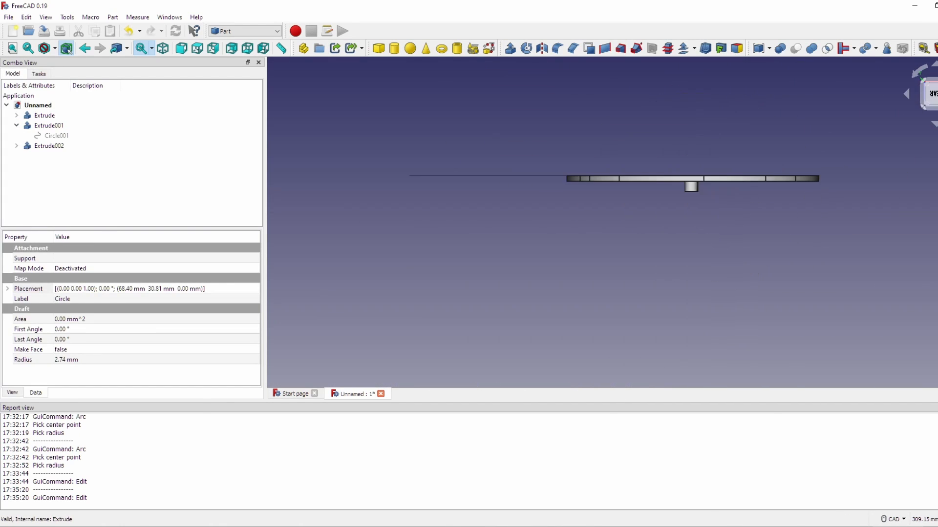
pyautogui.press('2')
pyautogui.moveTo(686, 361); pyautogui.dragTo(684, 281, button='middle')
pyautogui.click(8, 17)
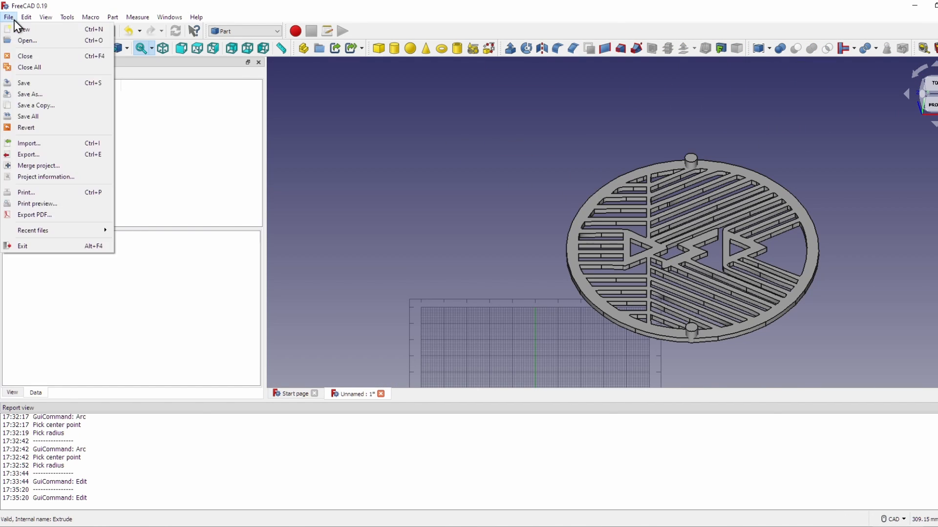
pyautogui.click(29, 91)
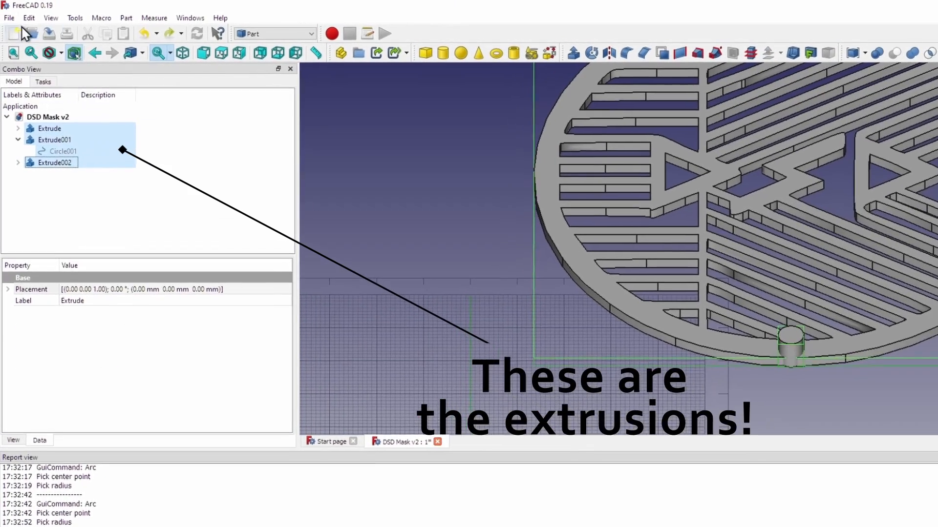
pyautogui.click(10, 18)
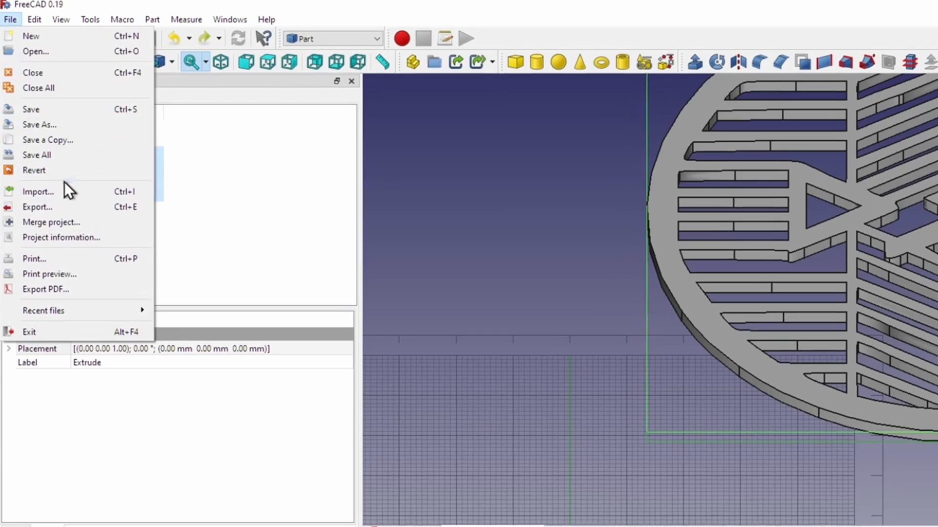
pyautogui.click(55, 199)
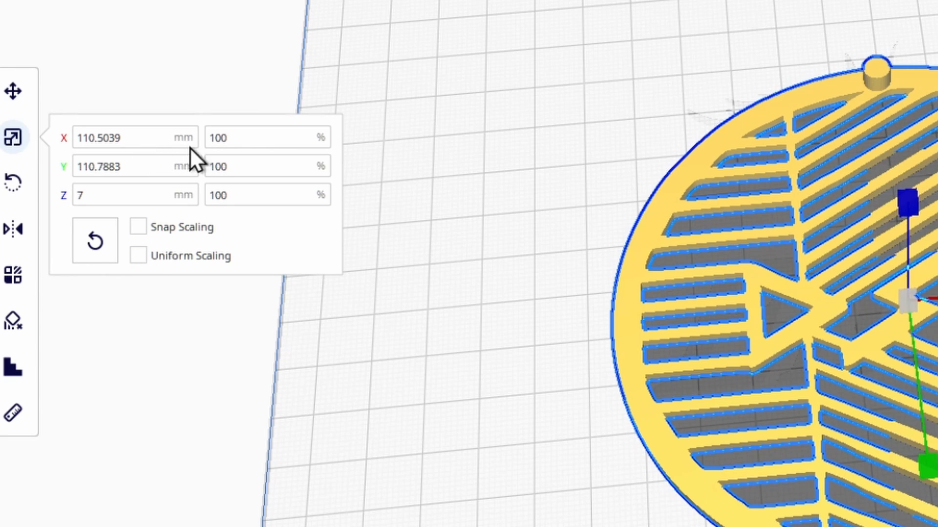
# Switch to Ultimaker Cura and scale the mask to 200 mm in both X and Y.
pyautogui.click(159, 195)
pyautogui.click(252, 164)
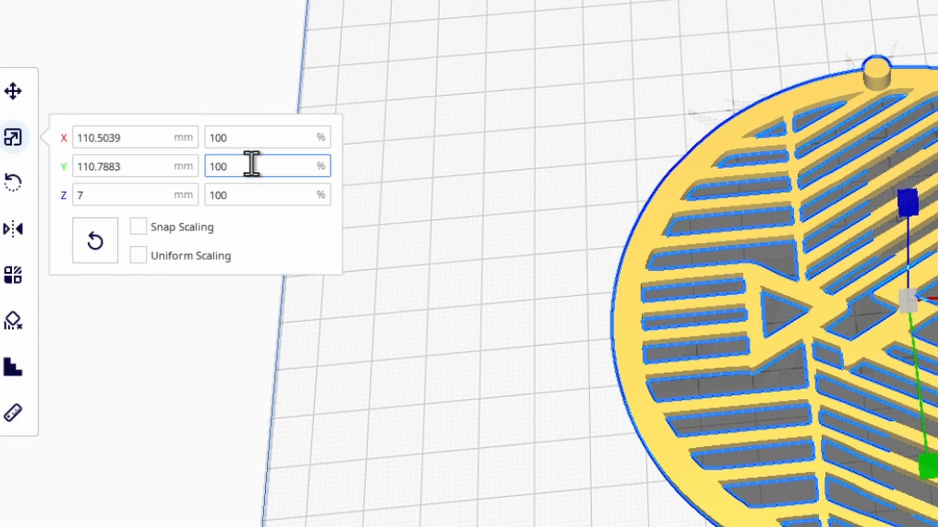
pyautogui.hotkey('shift', 'Tab')
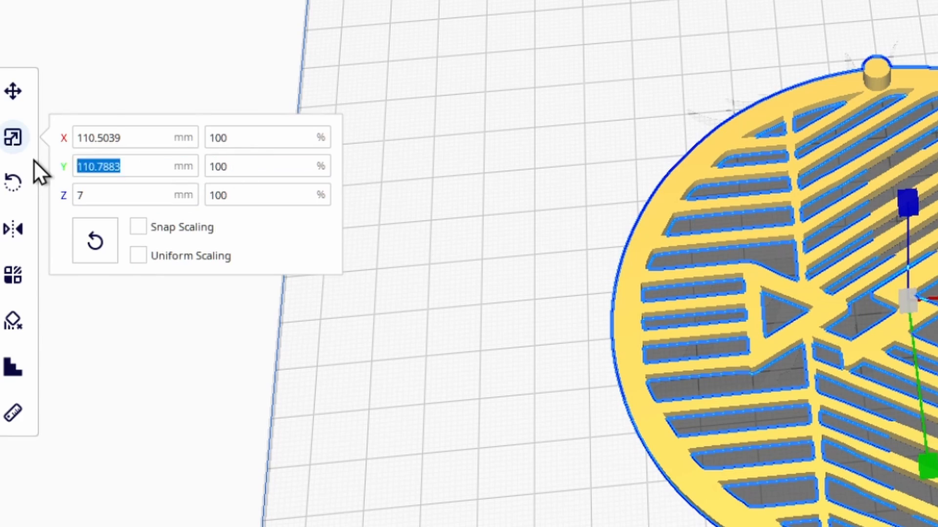
pyautogui.write('200')
pyautogui.hotkey('shift', 'Tab')
pyautogui.hotkey('shift', 'Tab')
pyautogui.write('200')
pyautogui.press('Return')
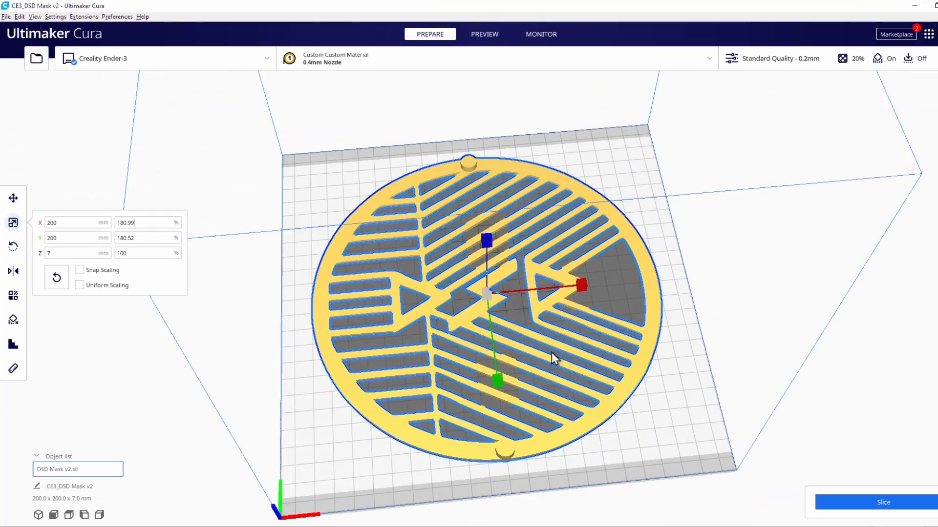
pyautogui.moveTo(697, 411); pyautogui.dragTo(753, 389, button='right')
pyautogui.scroll(5, 756, 410)
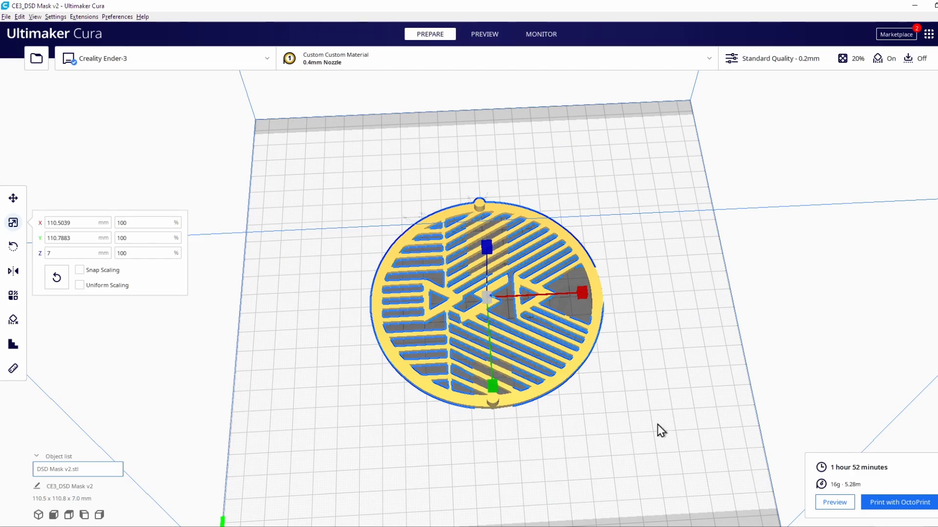
pyautogui.moveTo(657, 424); pyautogui.dragTo(619, 428, button='right')
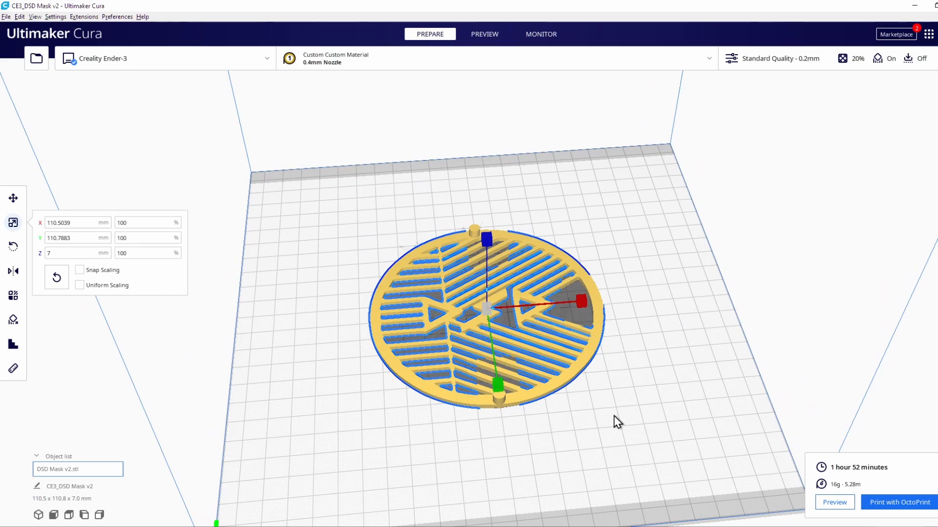